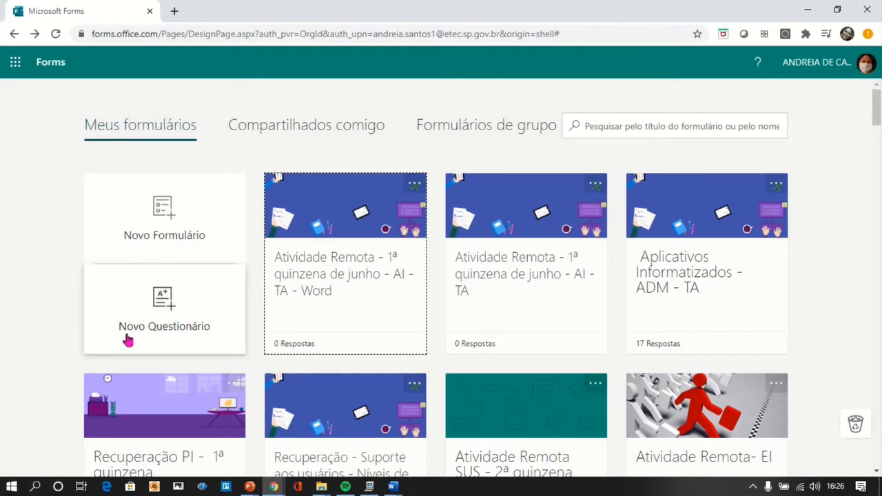
Create a new quiz and title it "Avaliação de Matemática", leaving the description empty
left_click(170, 305)
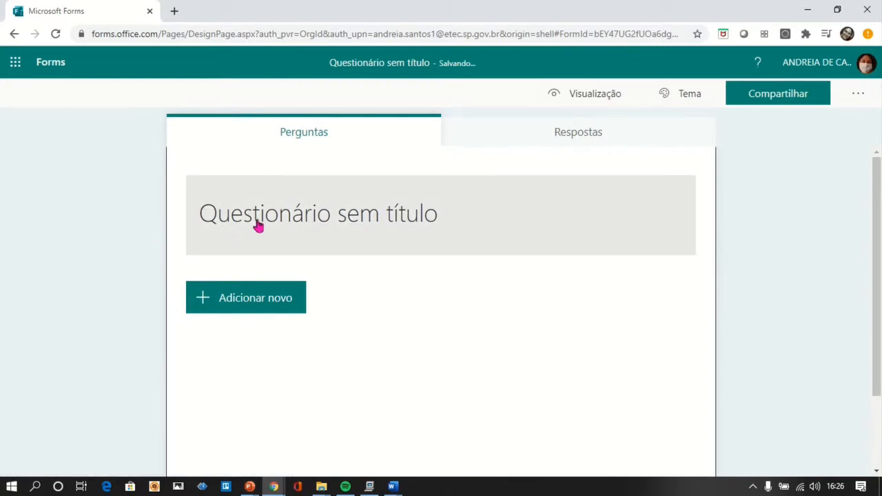
left_click(270, 219)
type("A")
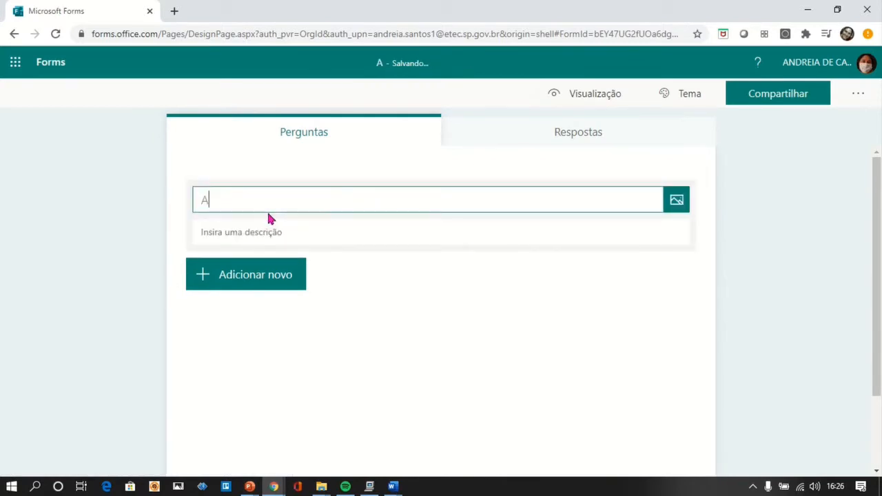
type("valiação ")
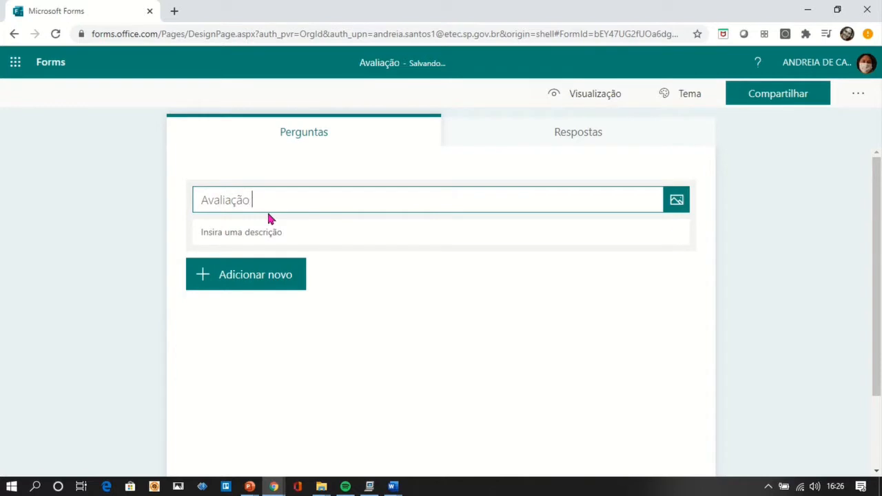
type("de Mate")
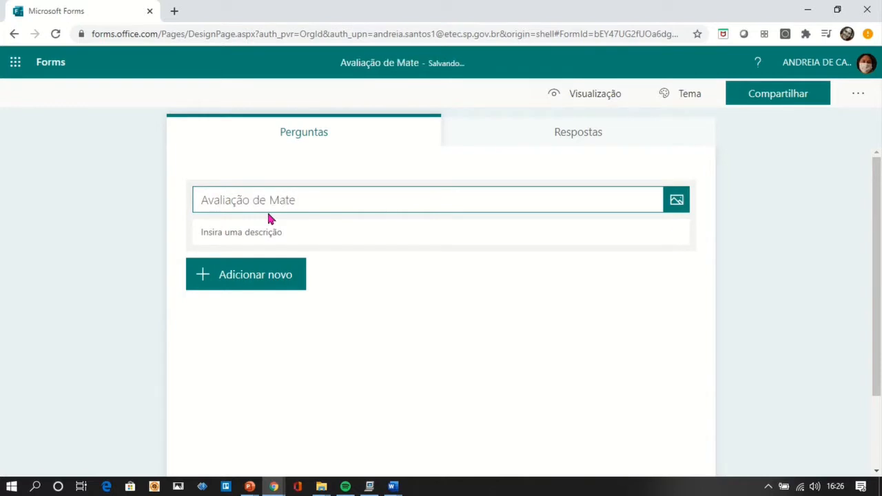
type("mática")
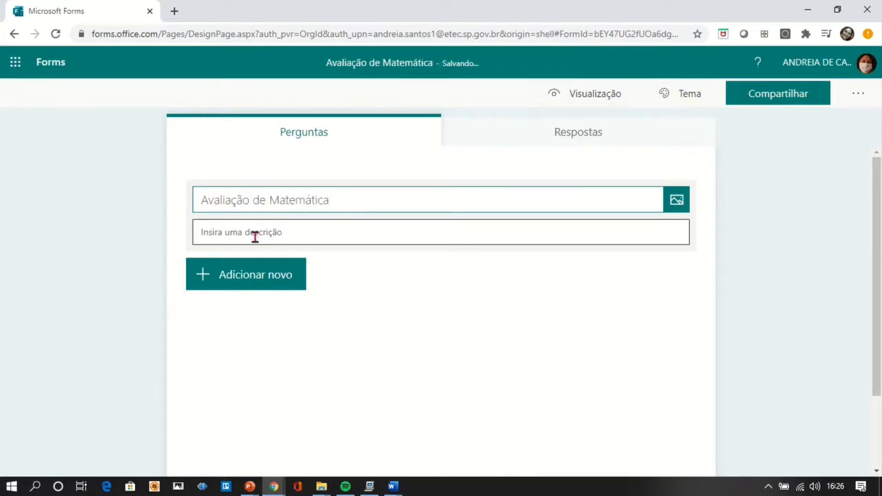
left_click(262, 232)
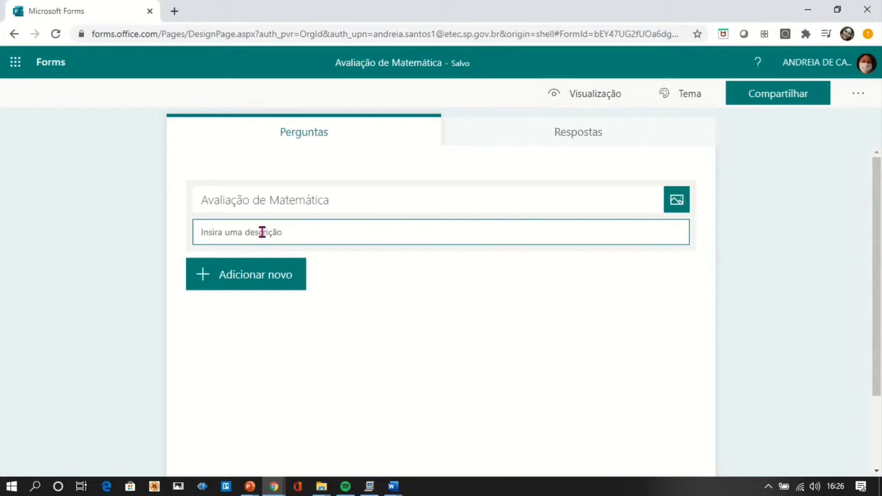
Add a choice question (Opção) to the quiz with the question text "Contextualizar"
left_click(243, 279)
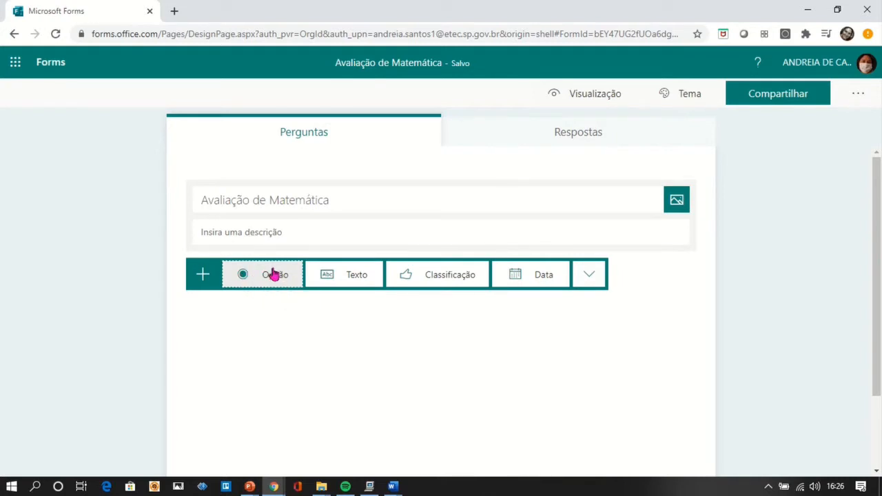
left_click(276, 274)
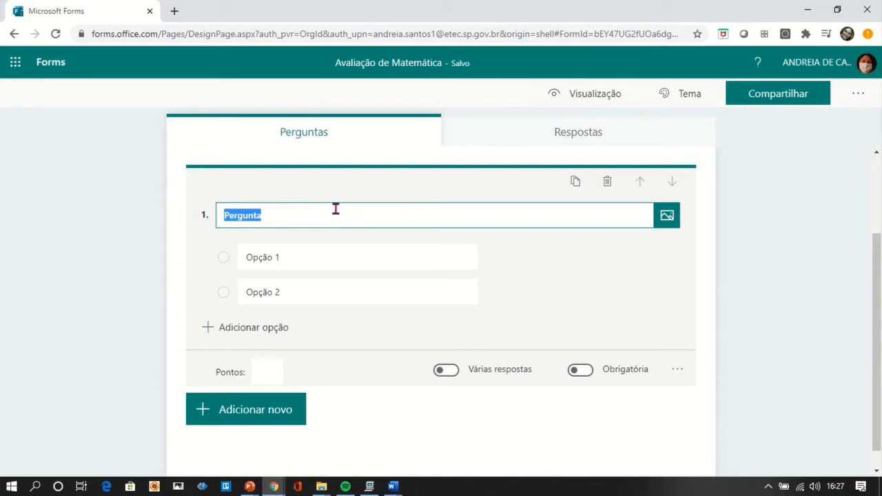
type("Contextualuz")
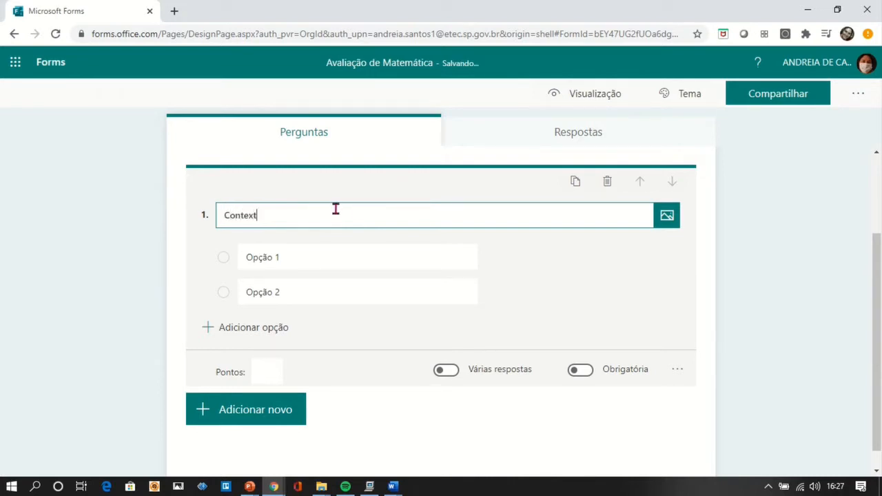
key("BackSpace")
key("BackSpace")
type("izar")
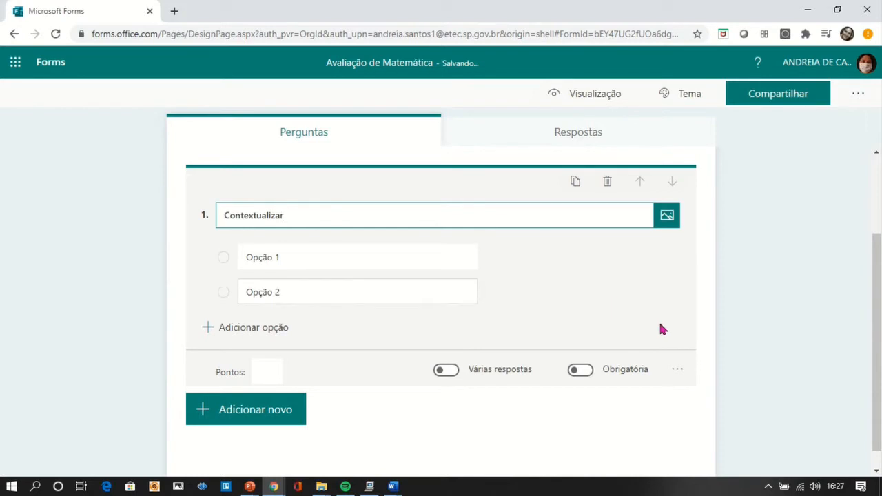
Make the question a Matemática question with the equation 45 × 2 and add all suggested results as answer options
left_click(678, 372)
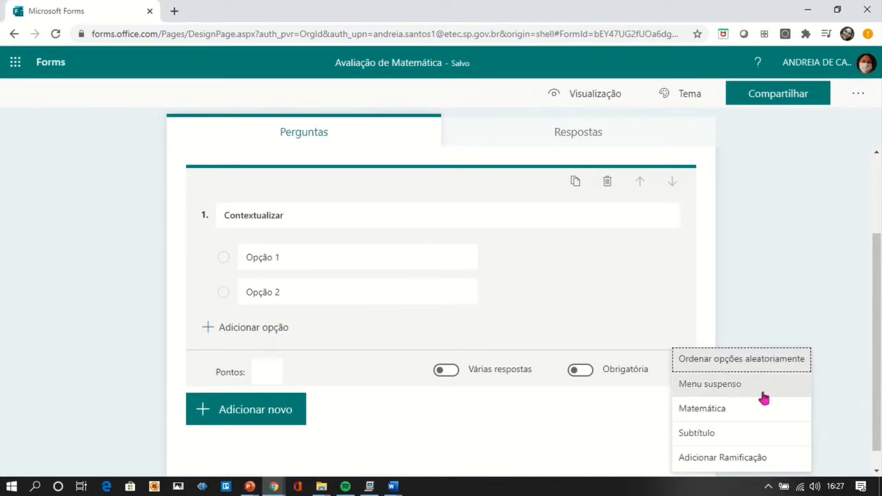
left_click(703, 415)
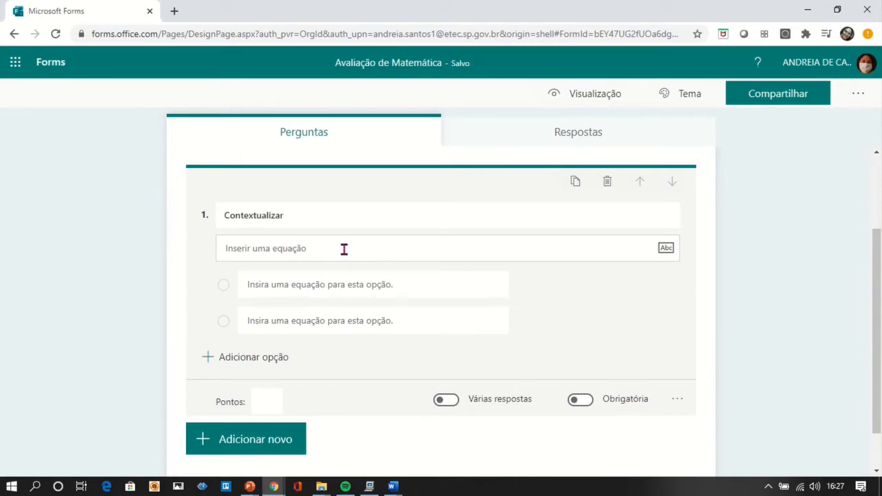
left_click(344, 249)
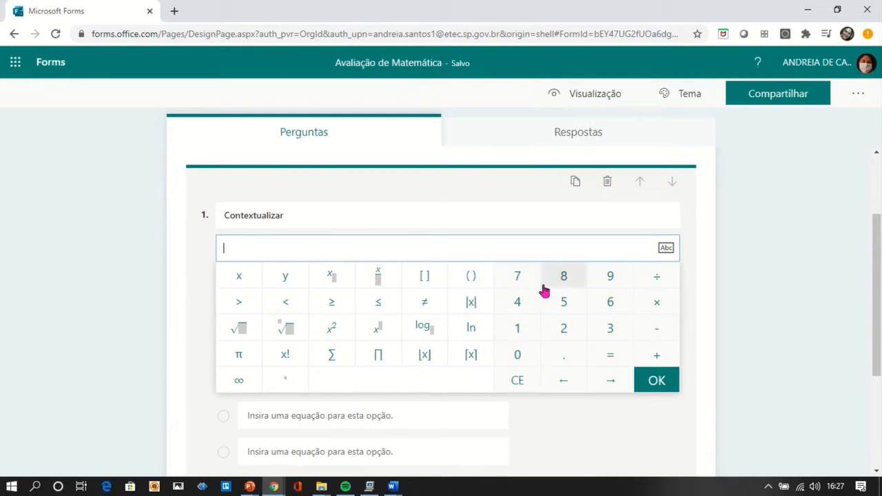
left_click(520, 302)
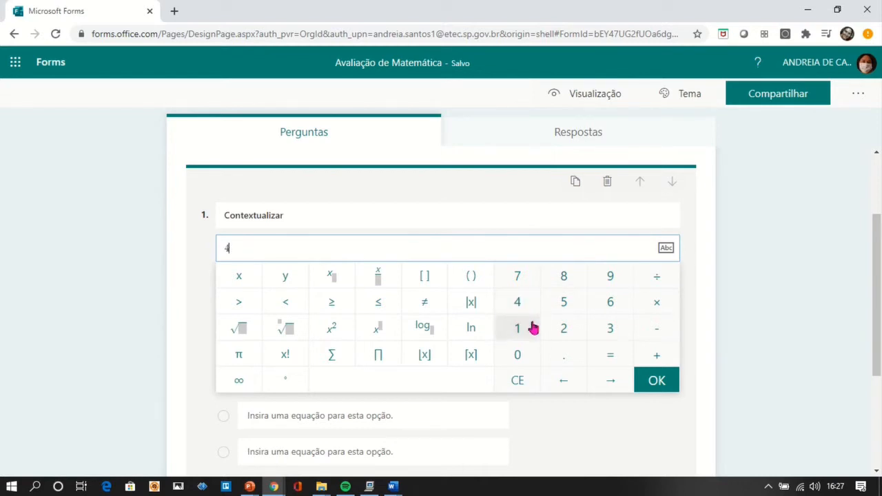
left_click(565, 308)
left_click(665, 307)
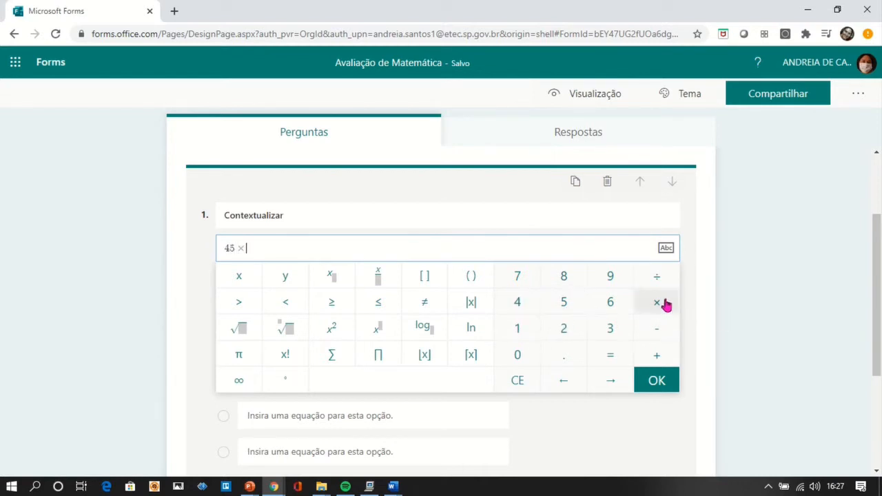
left_click(561, 338)
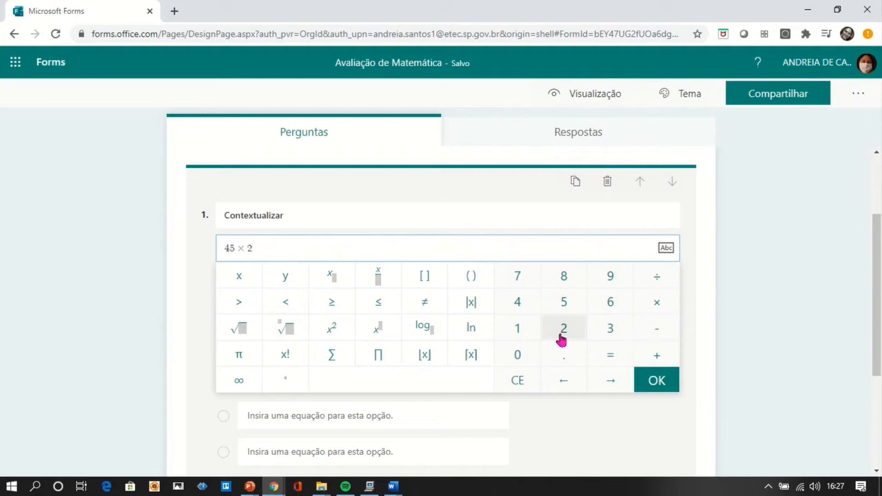
left_click(658, 386)
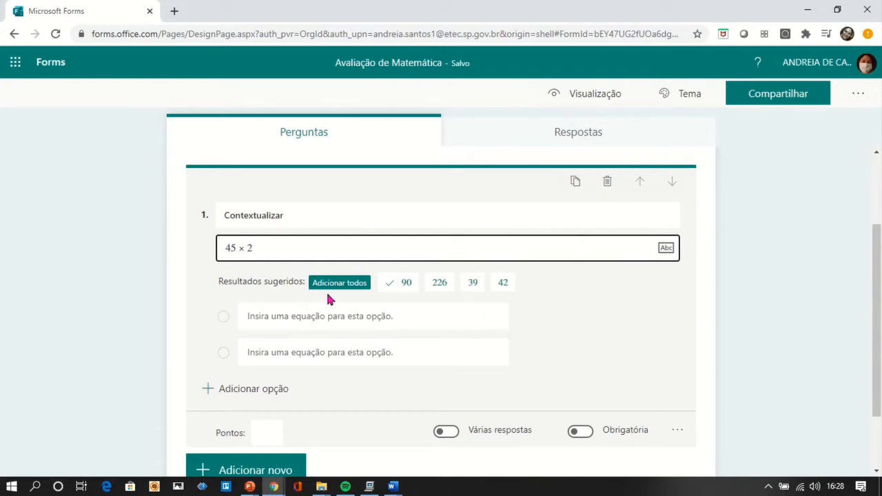
left_click(356, 284)
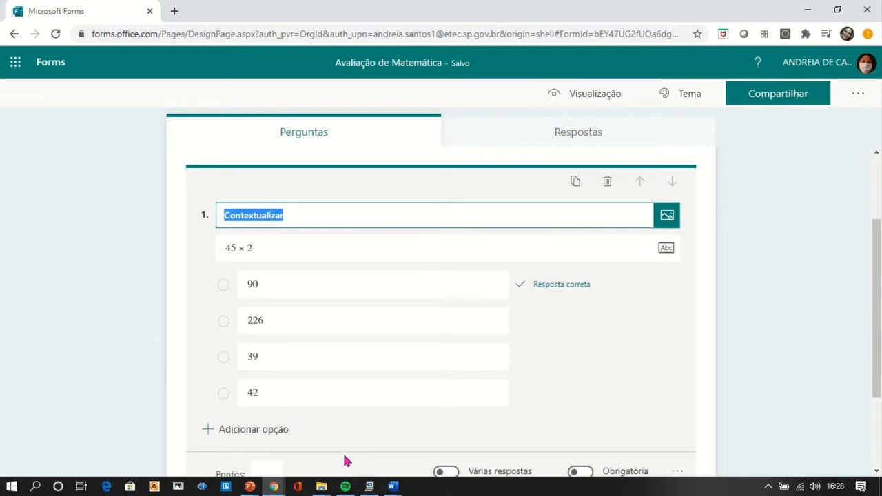
Set the points of the 45 × 2 question to 10
key("Tab")
key("Tab")
key("Tab")
key("Tab")
key("Tab")
key("Tab")
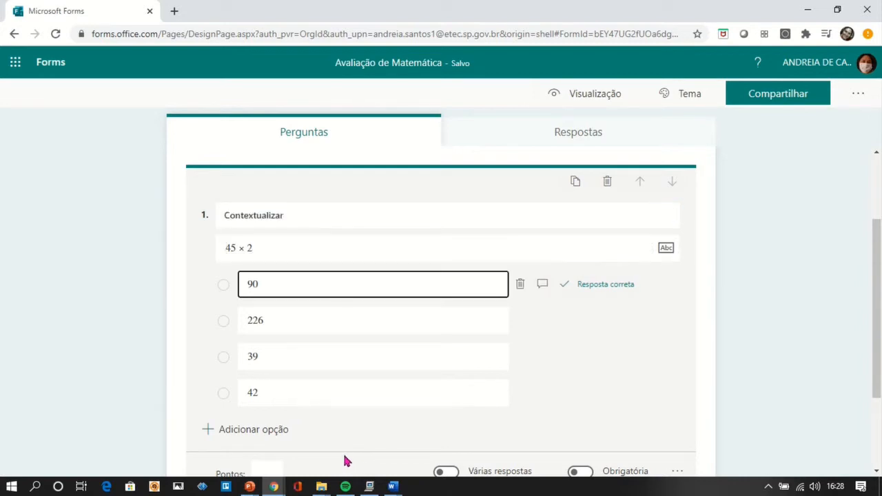
key("Tab")
key("Tab")
key("Tab")
key("Tab")
key("Tab")
key("Tab")
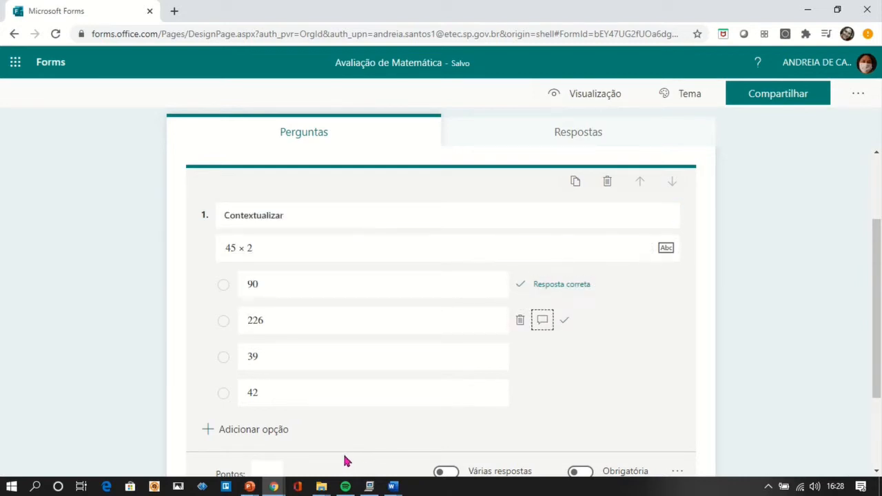
key("Tab")
key("Tab")
key("Tab")
key("Tab")
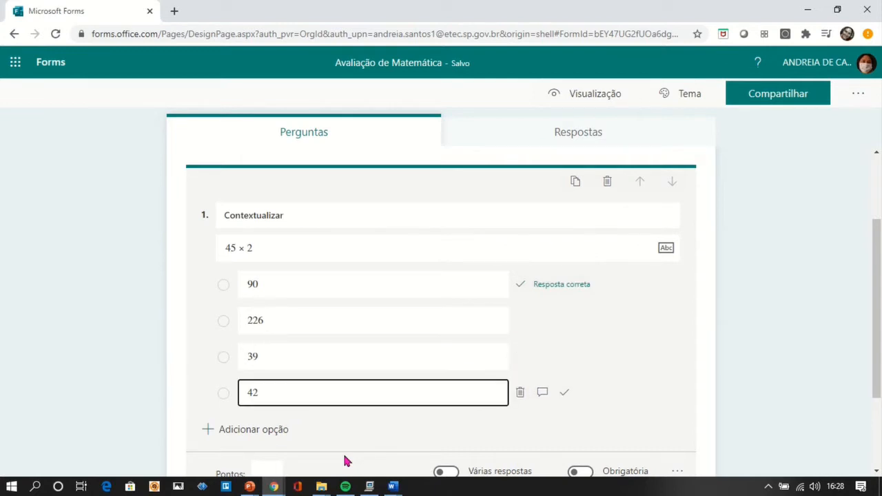
key("Tab")
key("Tab")
key("Tab")
key("Tab")
key("Tab")
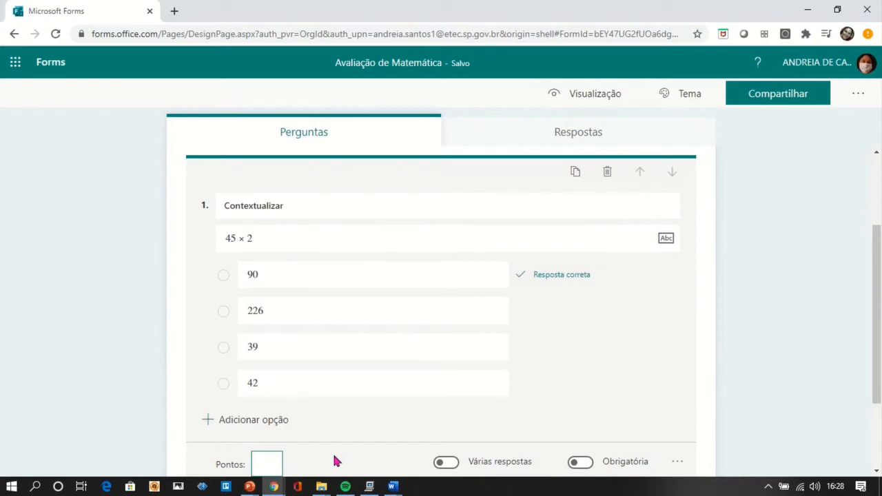
type("10")
Make the 45 × 2 question required and set its answer options to random order
left_click(586, 467)
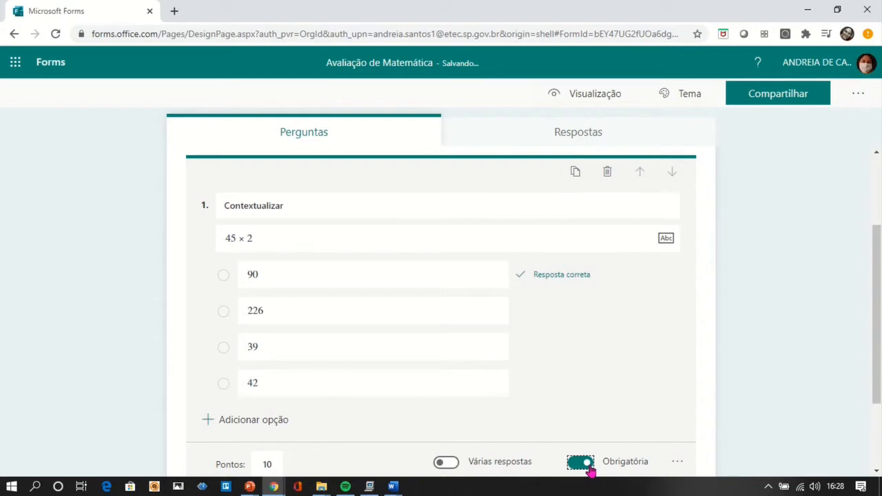
left_click(678, 463)
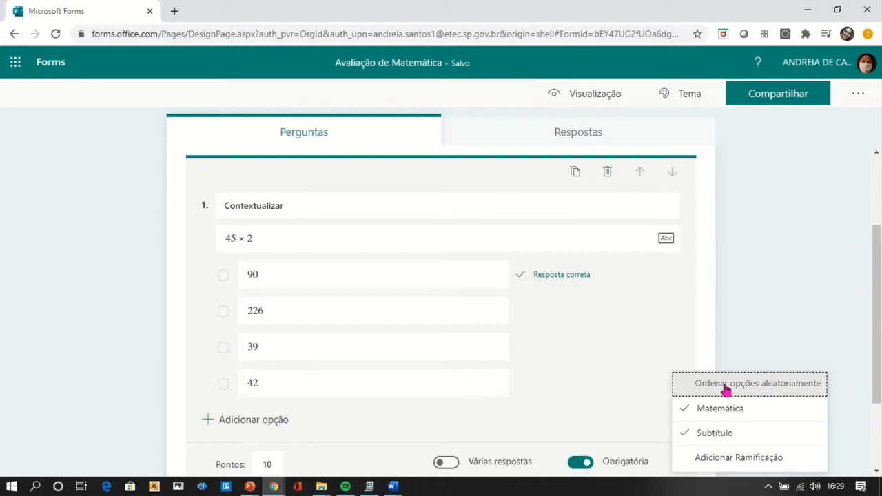
left_click(725, 388)
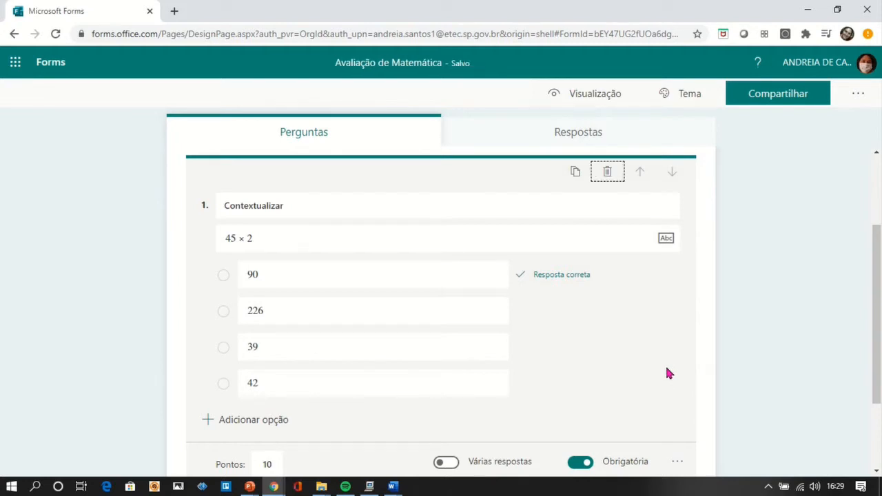
Start adding another item below question 1 and bring up the suggested question ideas
scroll(667, 373, "down", 2)
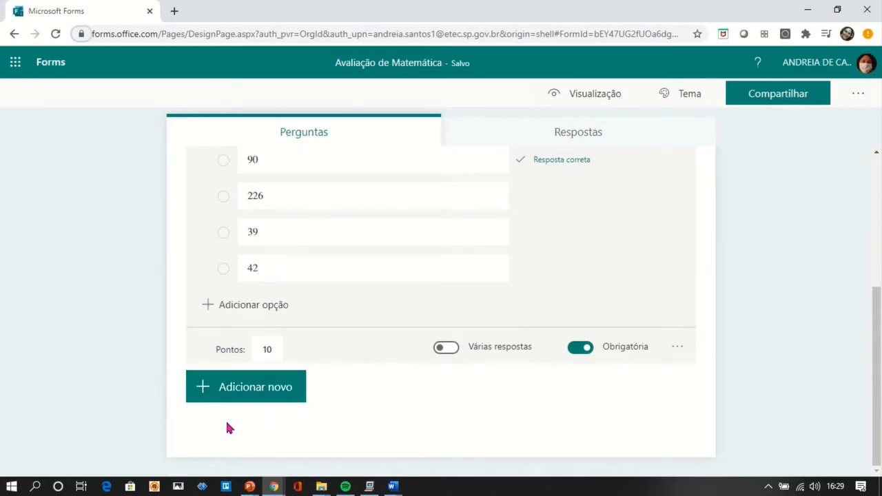
left_click(261, 401)
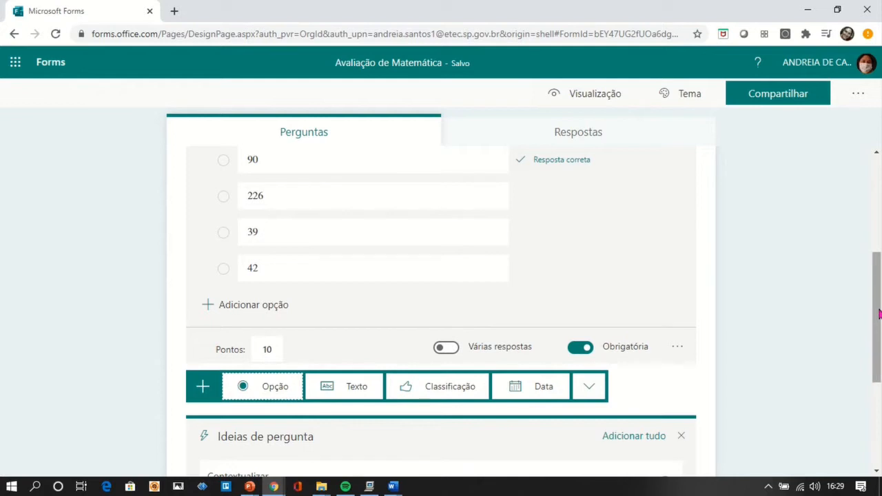
left_click_drag(879, 314, 880, 337)
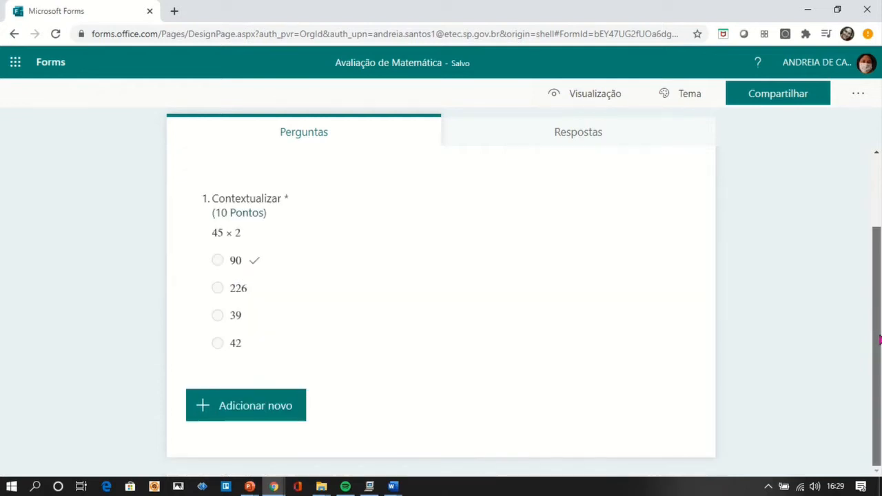
left_click(262, 406)
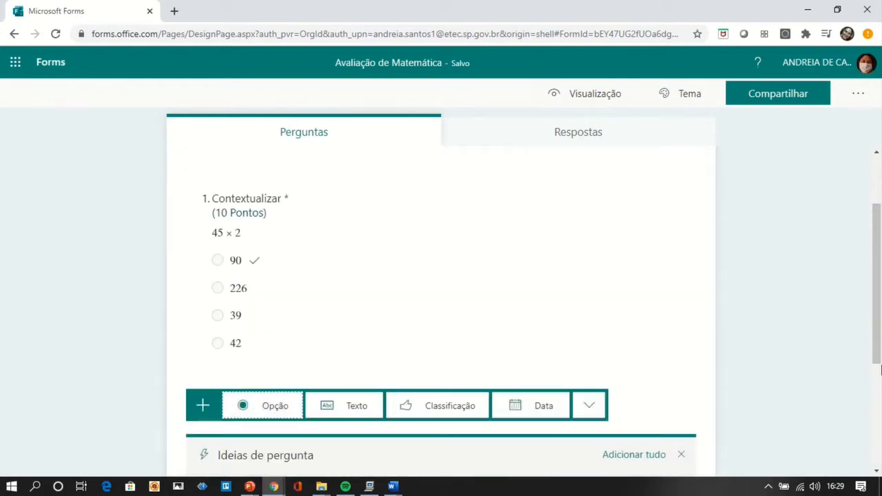
left_click_drag(880, 370, 879, 460)
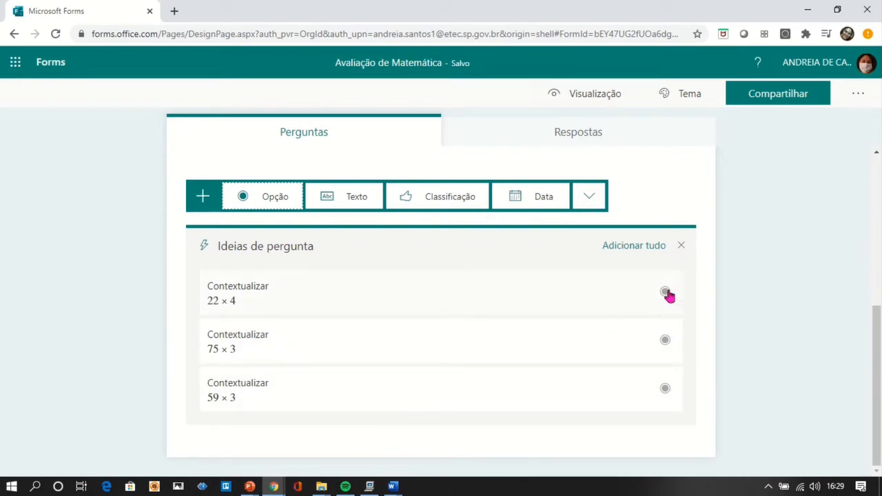
Select the suggested question ideas 22 × 4, 75 × 3 and 59 × 3
left_click(666, 293)
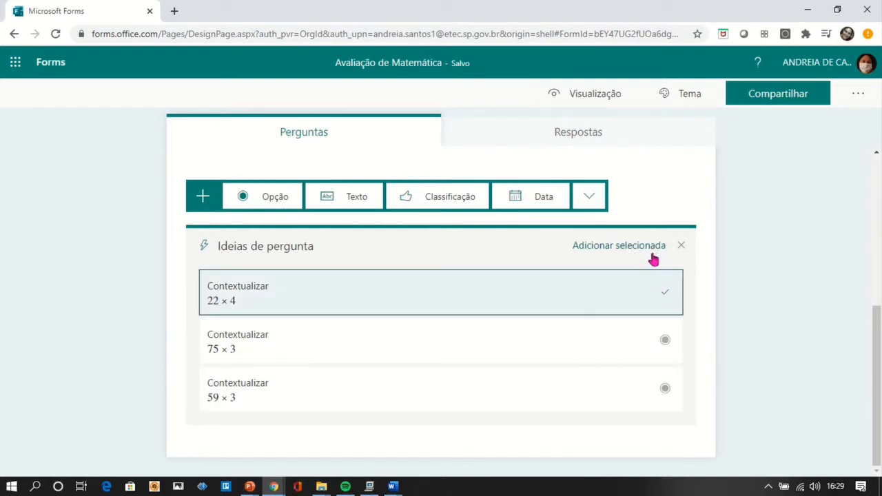
left_click(666, 340)
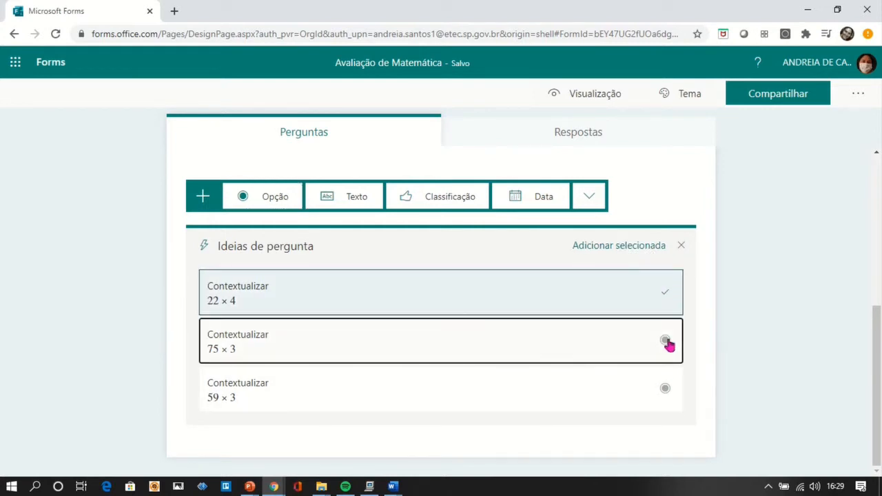
left_click(665, 341)
left_click(666, 388)
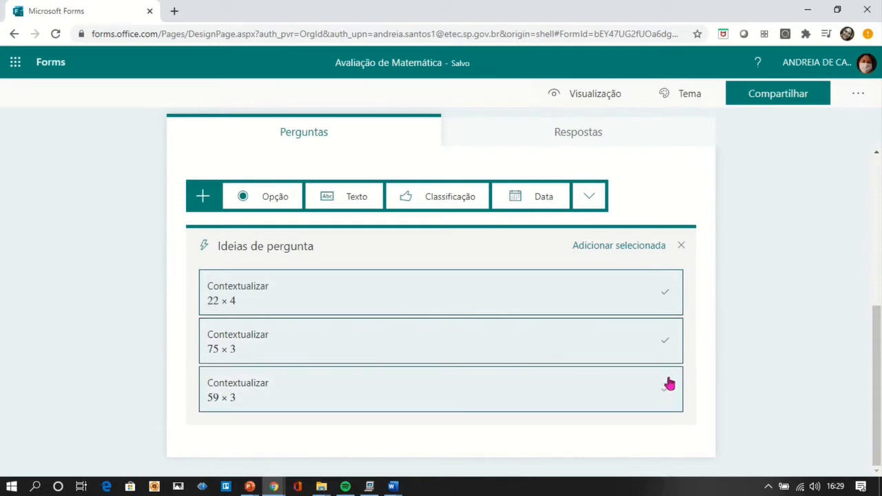
Deselect the suggested question ideas 75 × 3 and 22 × 4
double_click(668, 390)
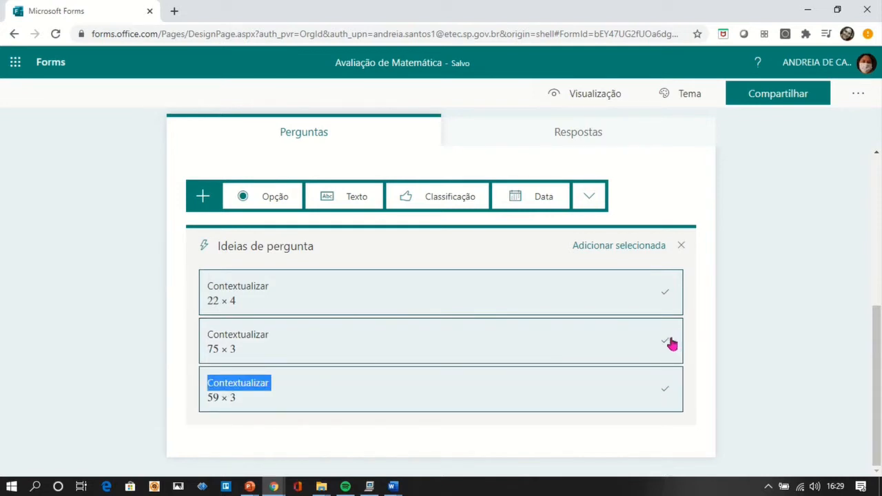
left_click(669, 340)
left_click(667, 301)
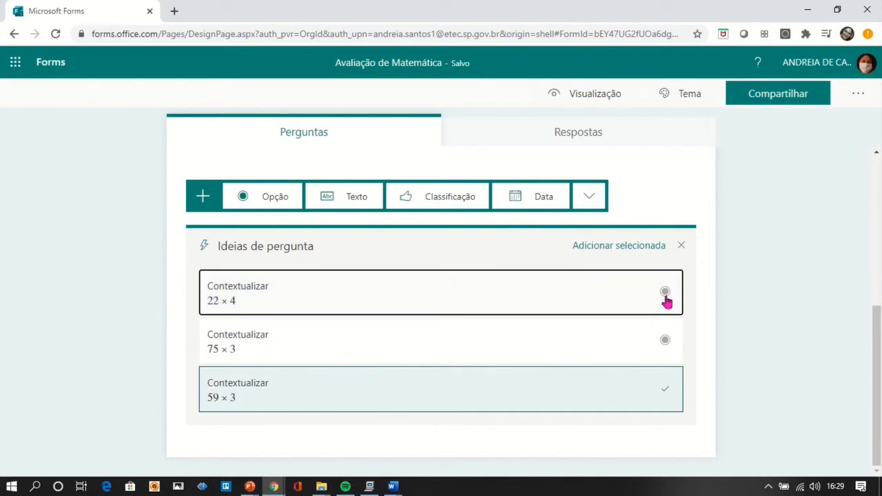
Deselect the 59 × 3 idea, add all the suggested question ideas to the quiz, and look through the added questions
left_click(665, 391)
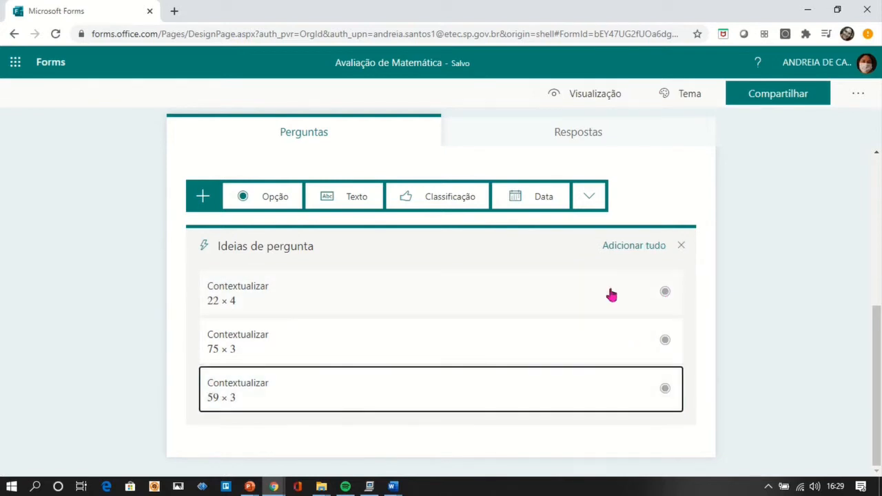
left_click(642, 250)
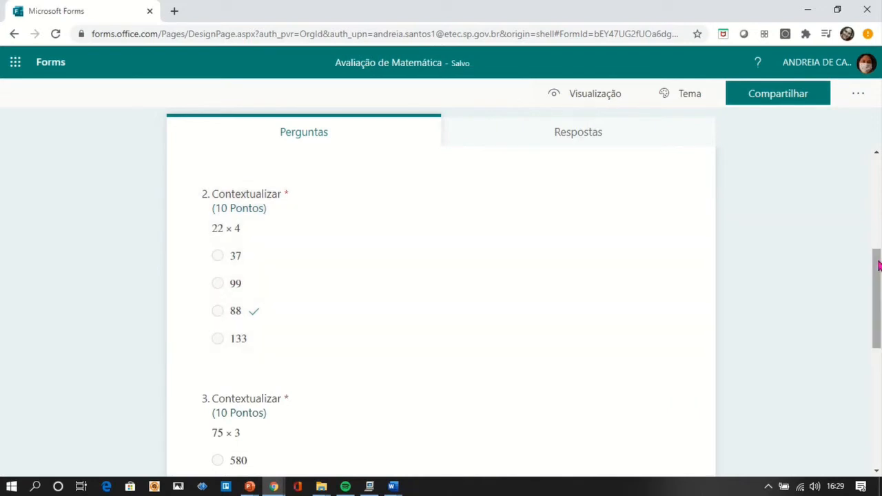
left_click_drag(879, 265, 880, 393)
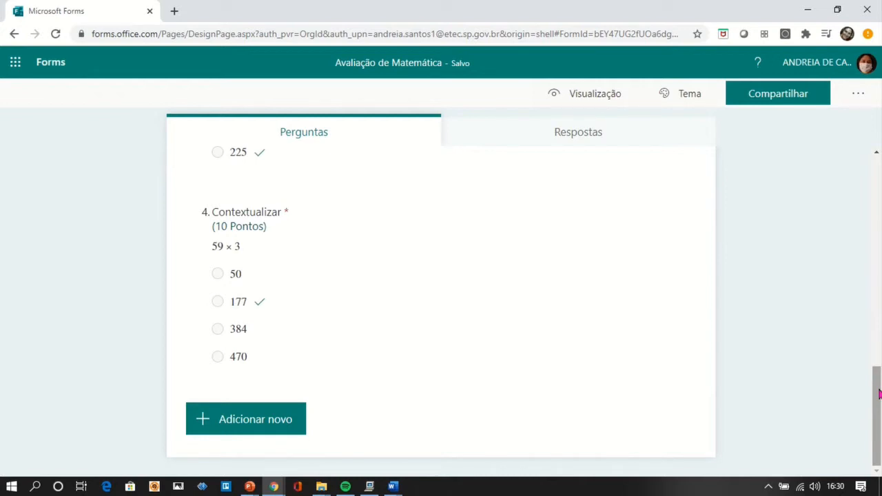
mouse_move(879, 392)
left_mouse_down()
mouse_move(878, 178)
mouse_move(879, 410)
left_mouse_up()
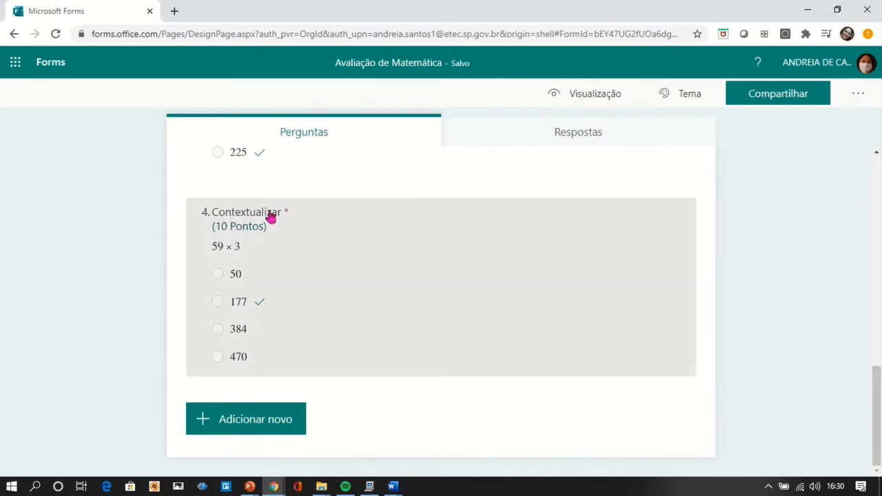
Open question 4's title for editing, leave it as is, and add a new choice question 5 below it
double_click(283, 215)
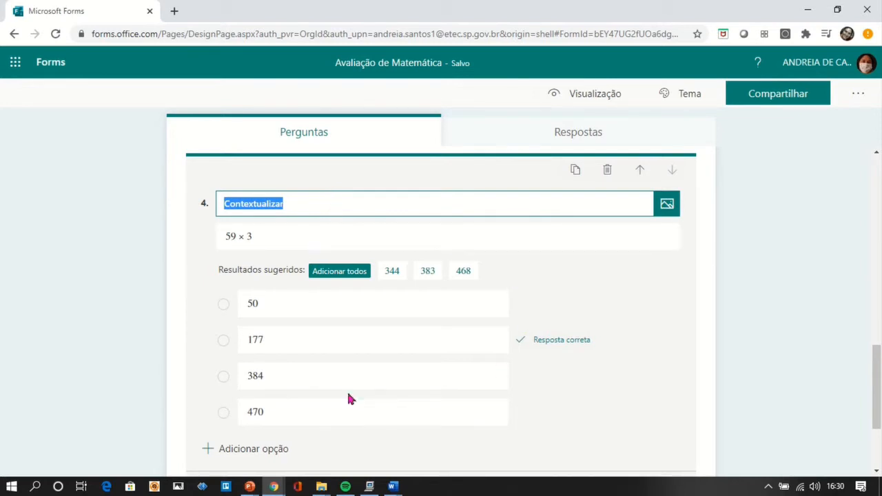
left_click(879, 453)
left_click(283, 424)
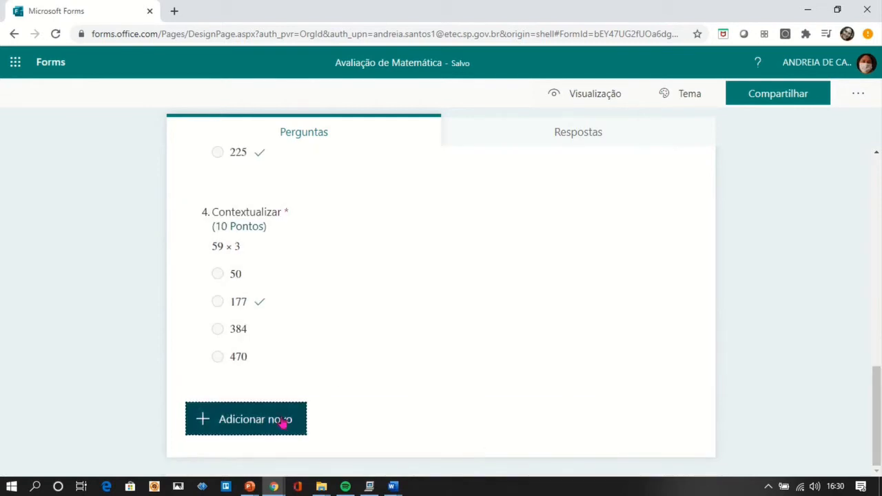
left_click(282, 420)
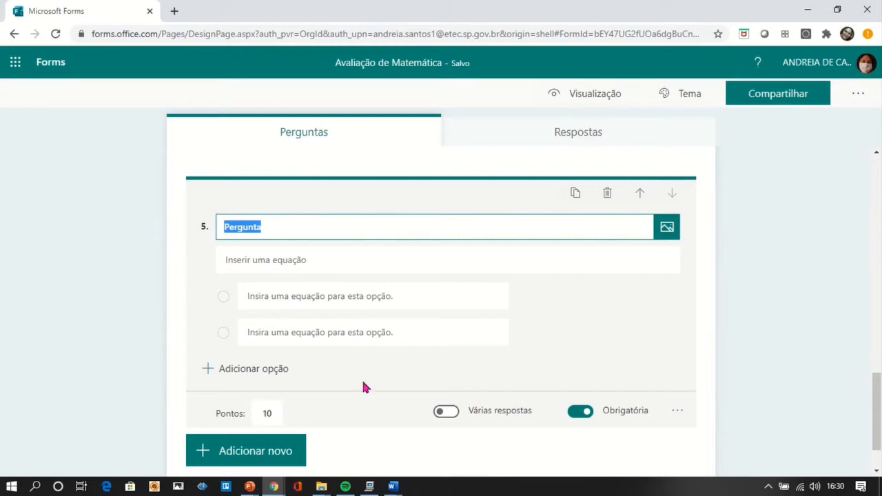
Enter the equation 4x² − 16 = 0 in question 5 and add all suggested results as its answer options
left_click(311, 262)
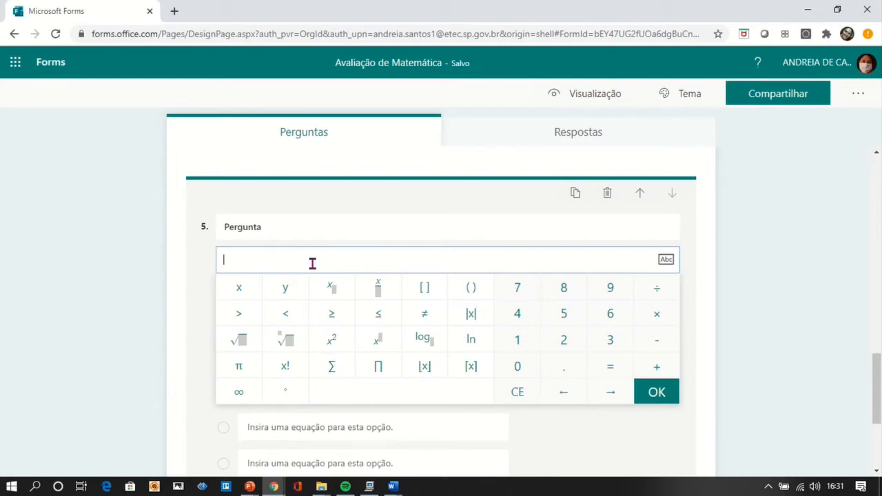
type("4x")
left_click(338, 343)
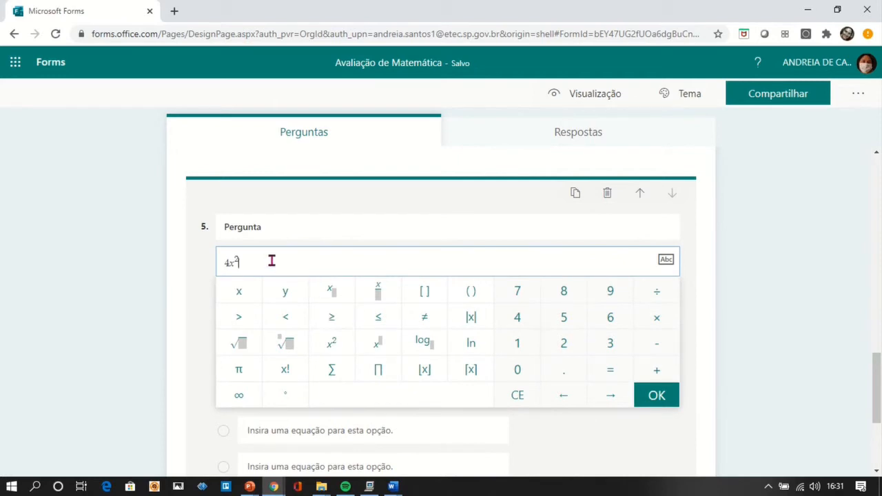
type("-1")
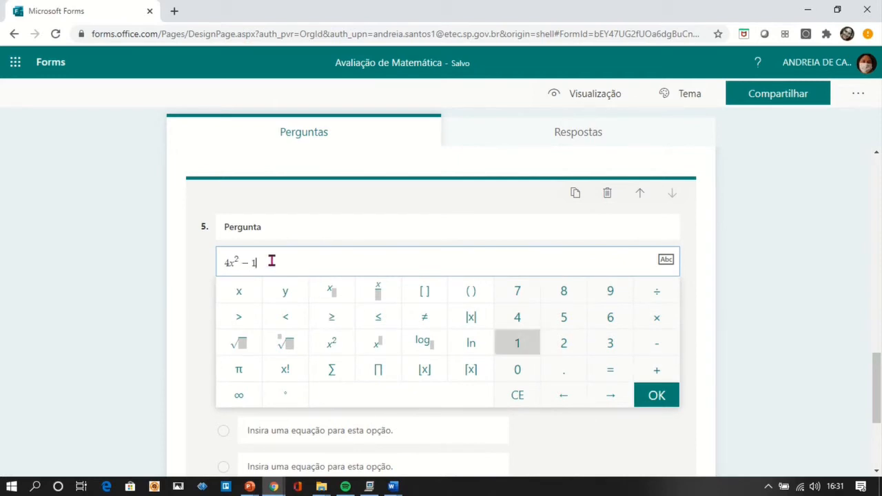
type("0=0")
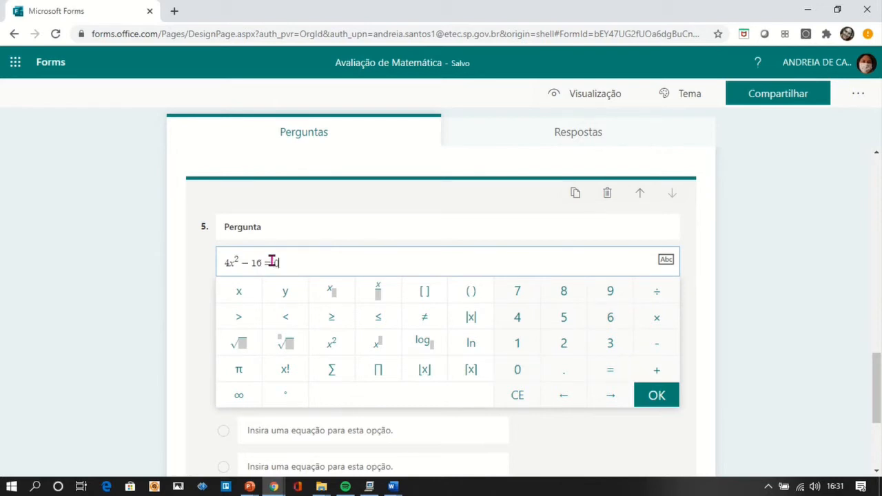
left_click(663, 397)
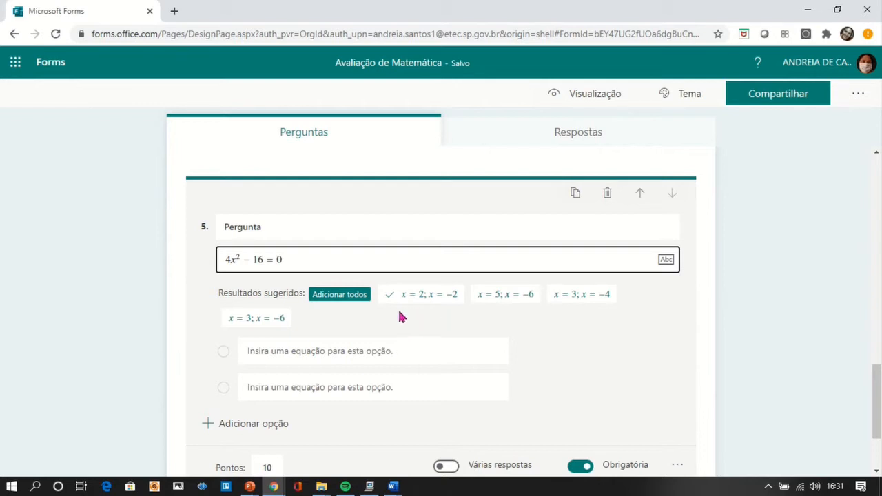
left_click(348, 297)
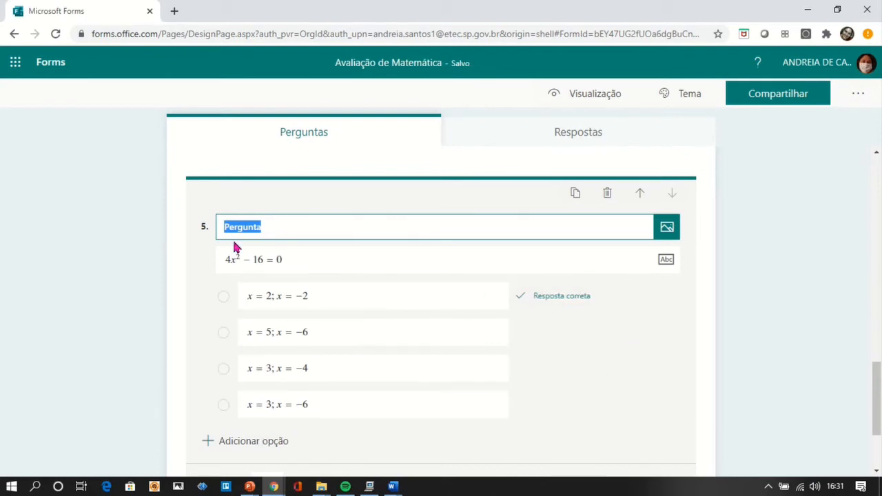
Replace question 5's title with the trial text "fsdjfsdjlfjslk" and erase it to leave the title blank
type("fsdjfsdjlfjslk")
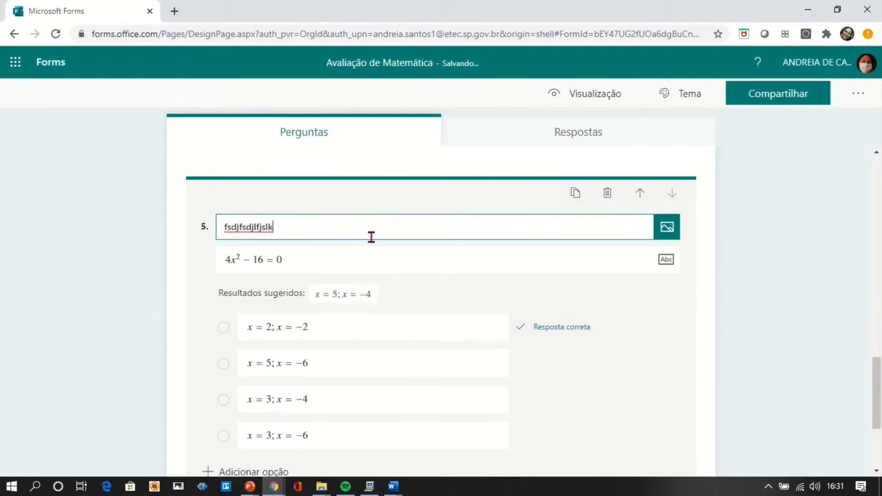
key("BackSpace")
key("BackSpace")
key("BackSpace")
key("BackSpace")
key("BackSpace")
key("BackSpace")
key("BackSpace")
key("BackSpace")
key("BackSpace")
key("BackSpace")
key("BackSpace")
key("BackSpace")
key("BackSpace")
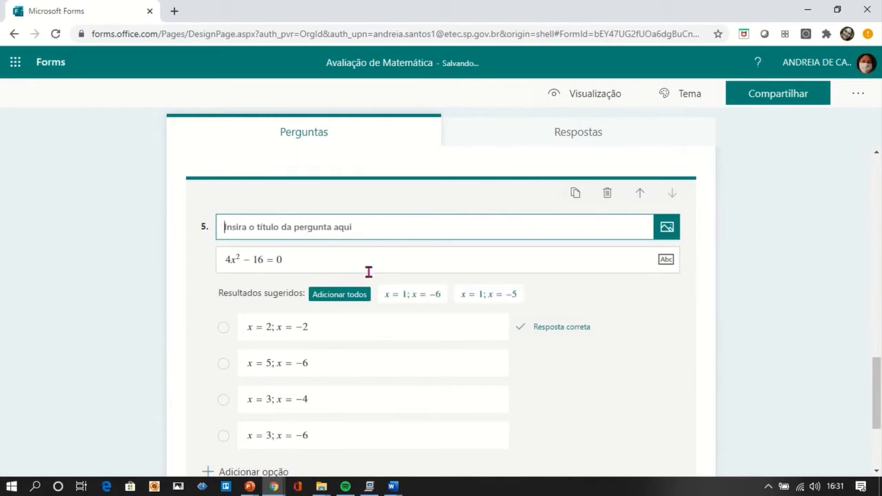
Add a new choice question 6 at the end of the quiz
left_click(880, 455)
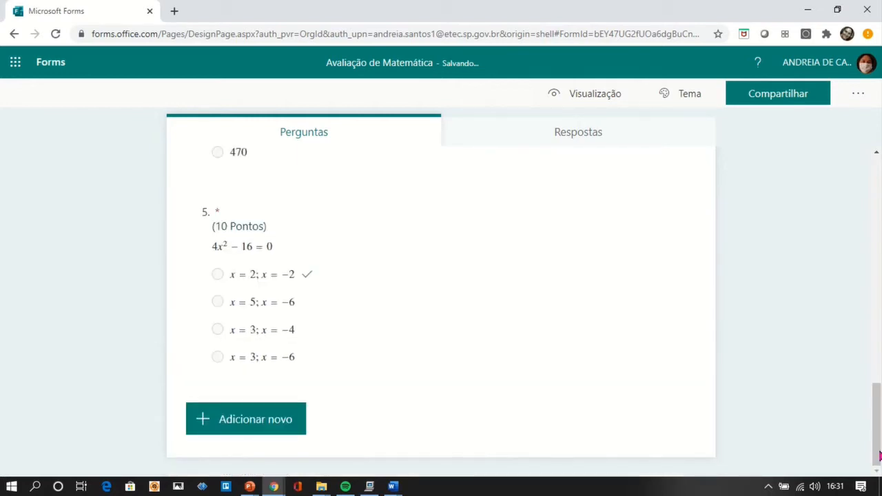
left_click(291, 426)
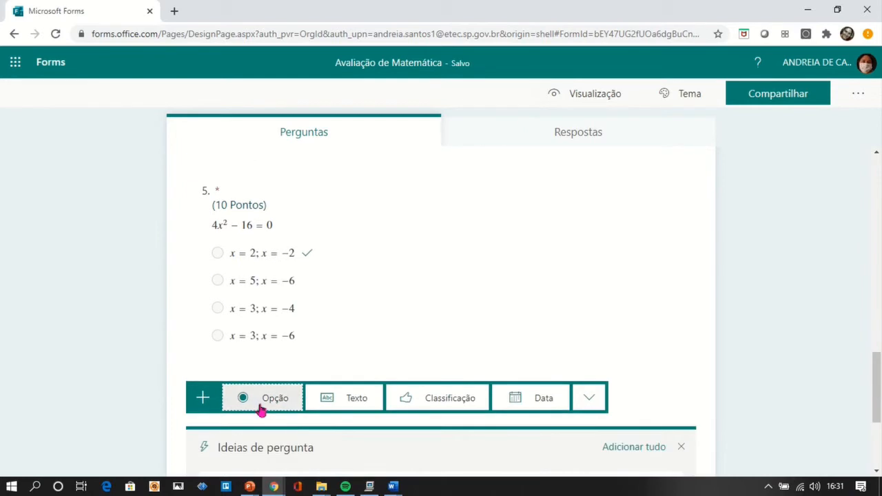
left_click(261, 403)
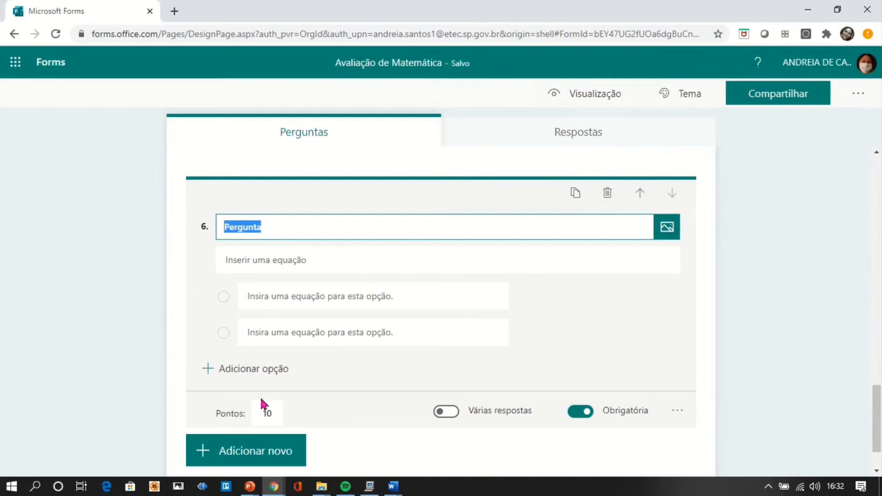
Enter x² = 1350x2 in question 6's equation field
left_click(310, 260)
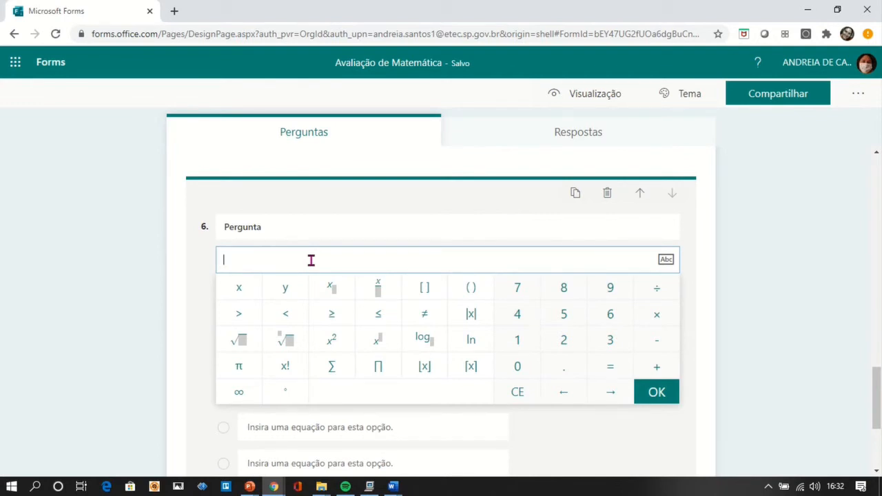
type("x")
left_click(335, 345)
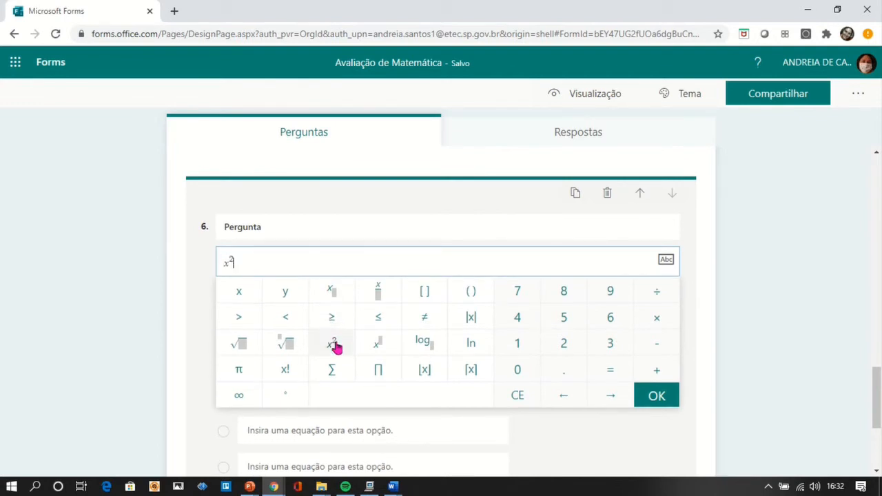
type("= 1359")
key("BackSpace")
type("0x2")
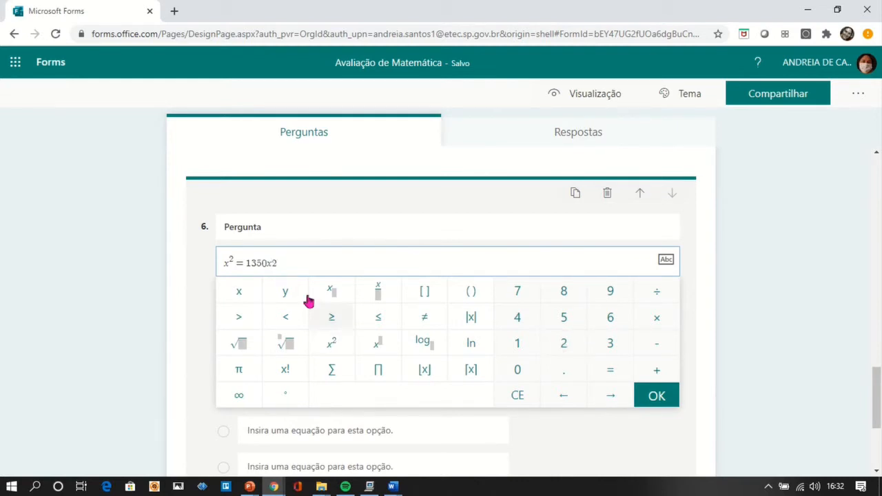
Put 1350x2 over 3, complete question 6's equation with = 900, and add all suggested results as answer options
left_click_drag(282, 262, 245, 262)
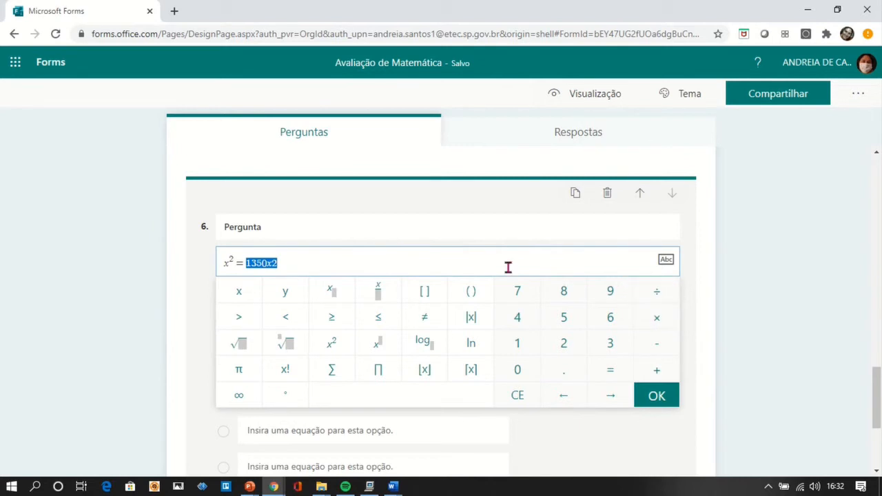
left_click(378, 295)
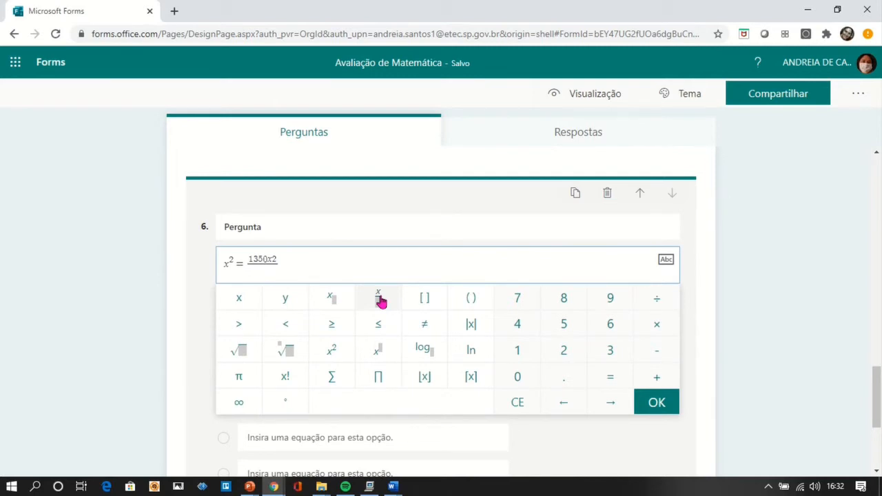
type("3")
left_click(296, 263)
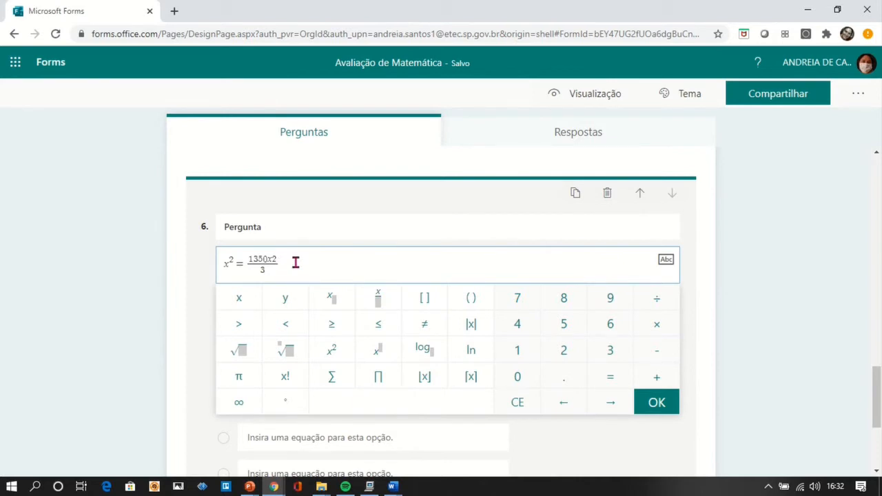
type("= 900")
left_click(658, 410)
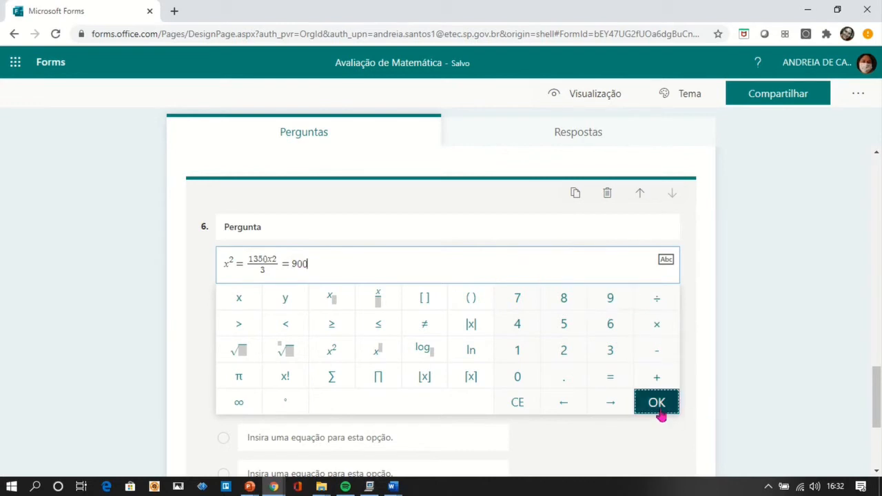
left_click(659, 407)
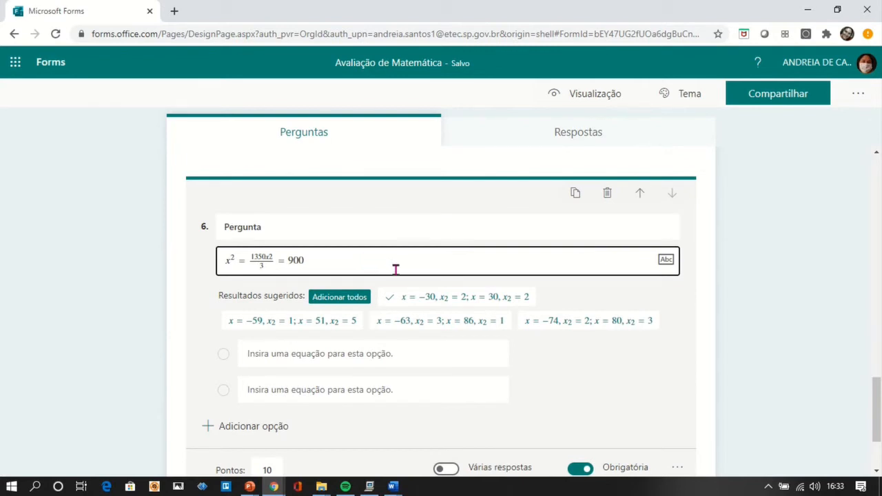
left_click(334, 300)
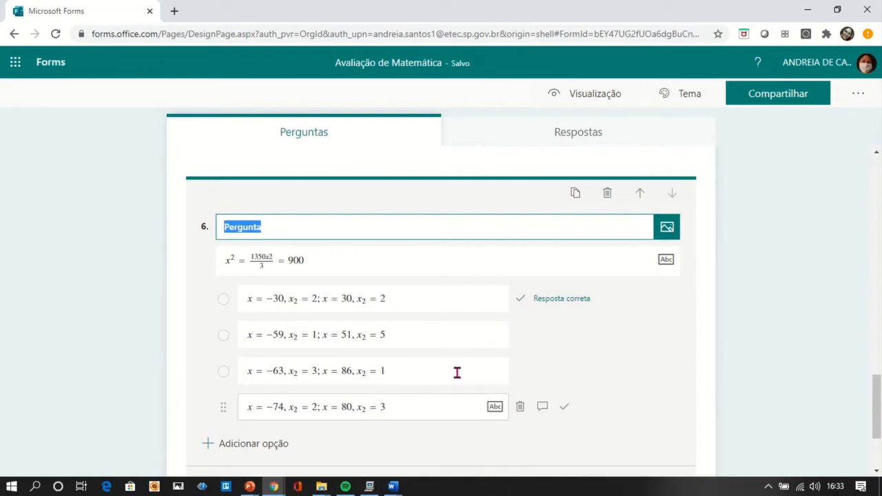
Reopen question 6's equation, delete the exponent of x and insert the square again
left_click(231, 262)
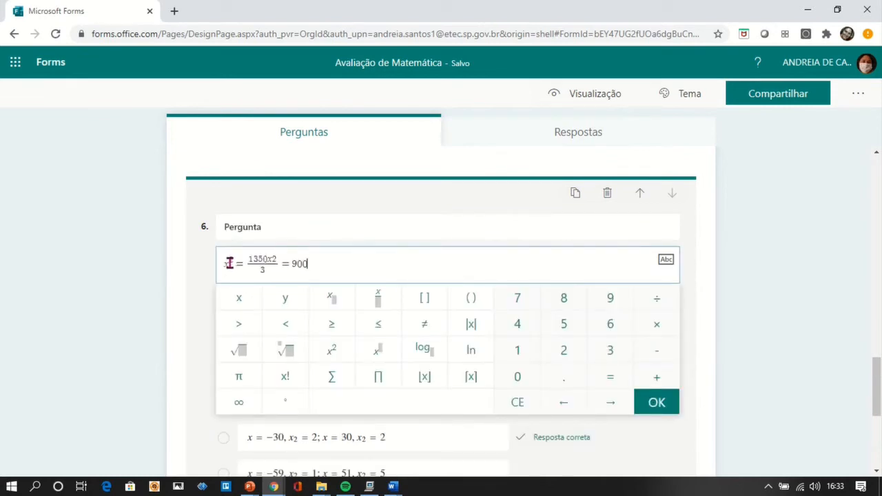
key("BackSpace")
key("BackSpace")
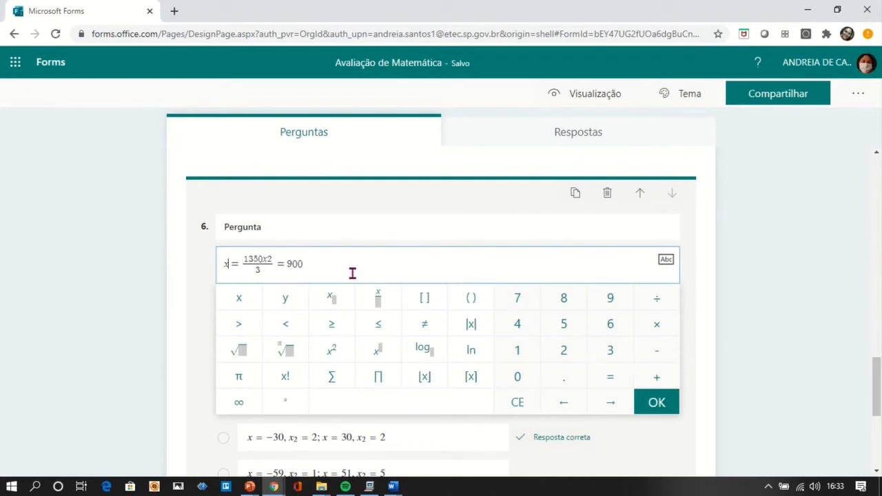
left_click(333, 356)
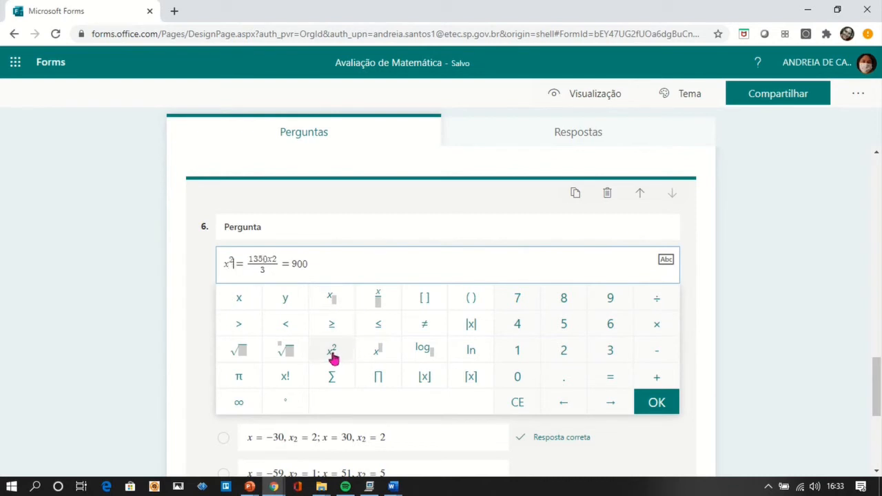
left_click(402, 265)
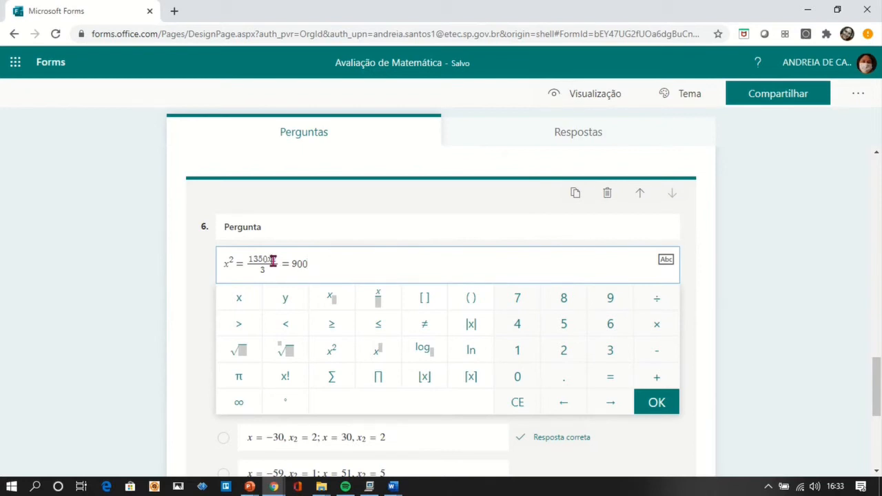
Try a dot instead of the letter x between 1350 and 2 in question 6's numerator
key("BackSpace")
type(".2")
left_click(656, 403)
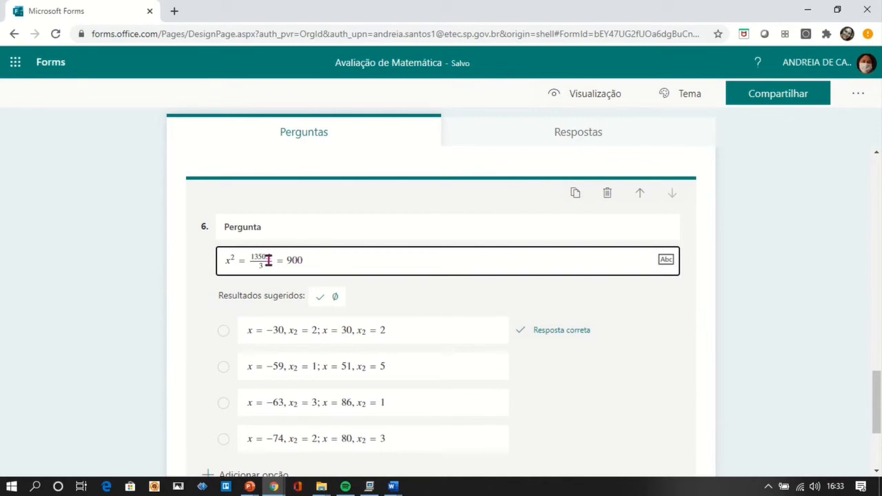
Put a multiplication sign between 1350 and 2 in question 6's equation so the numerator reads 1350 × 2
left_click(268, 260)
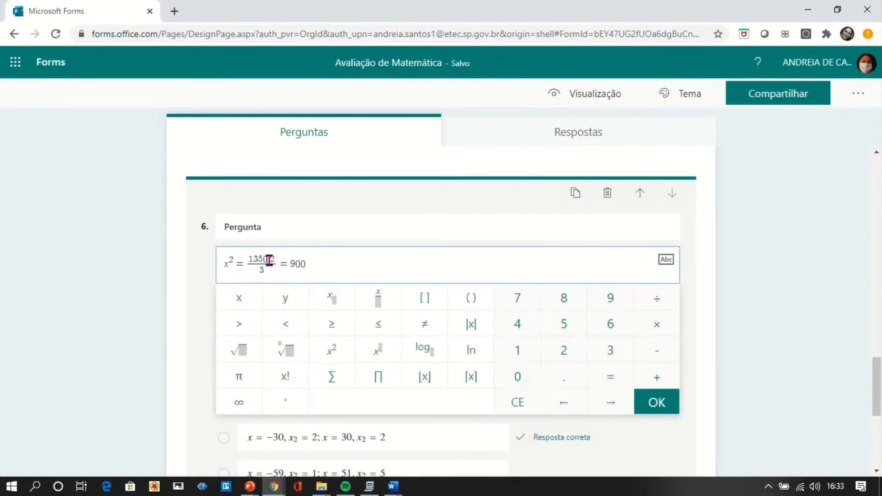
left_click(268, 260)
left_click(658, 329)
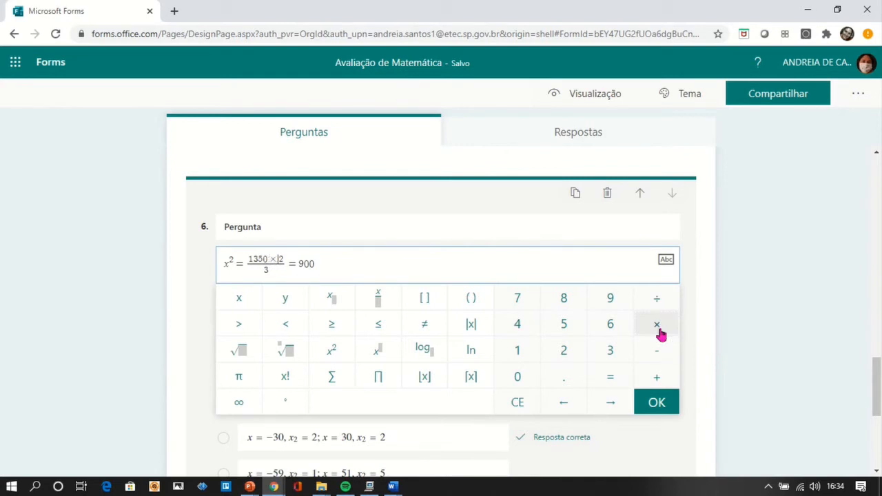
left_click(425, 268)
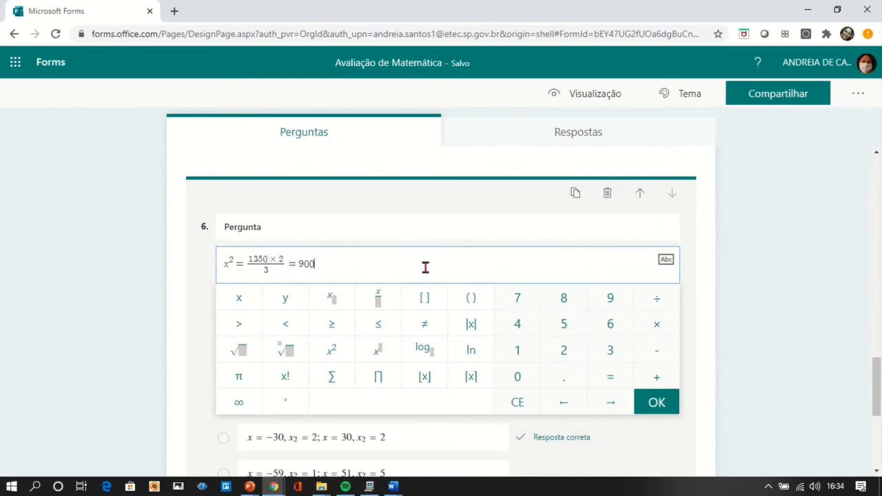
Confirm question 6's equation, delete its four old answer options, and add all the suggested results as new options
left_click(654, 403)
left_click(362, 354)
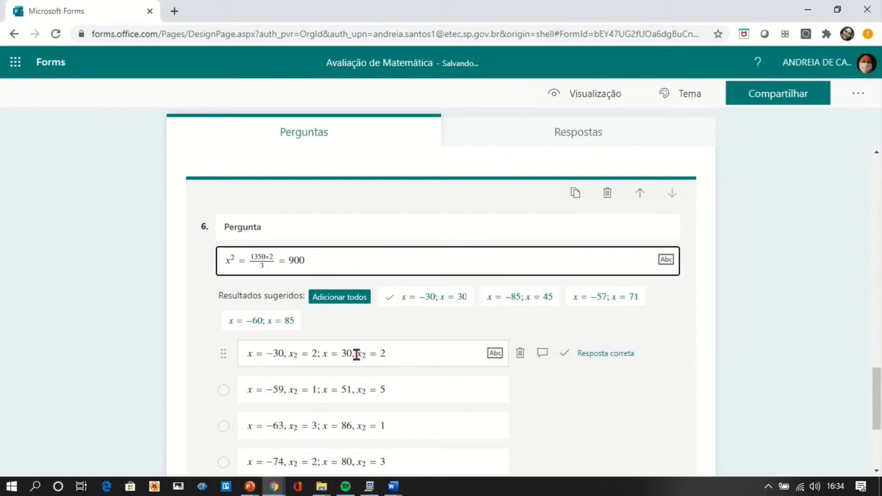
left_click(519, 355)
left_click(520, 355)
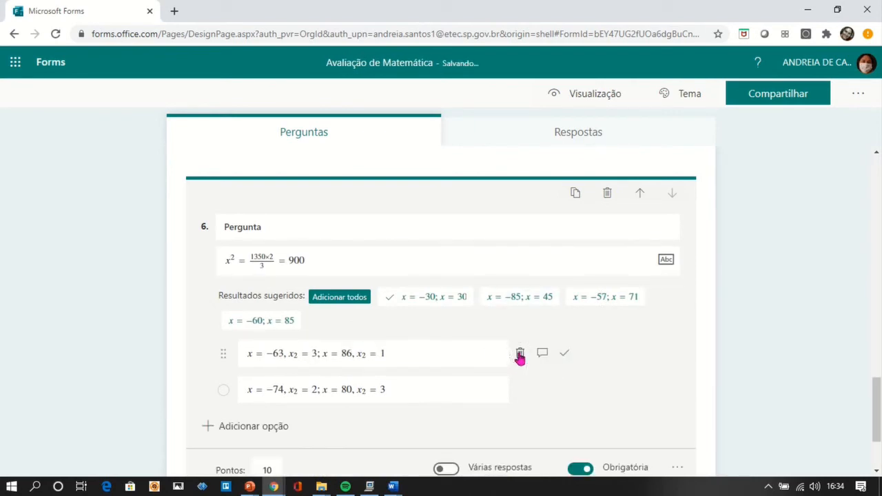
left_click(519, 355)
left_click(520, 355)
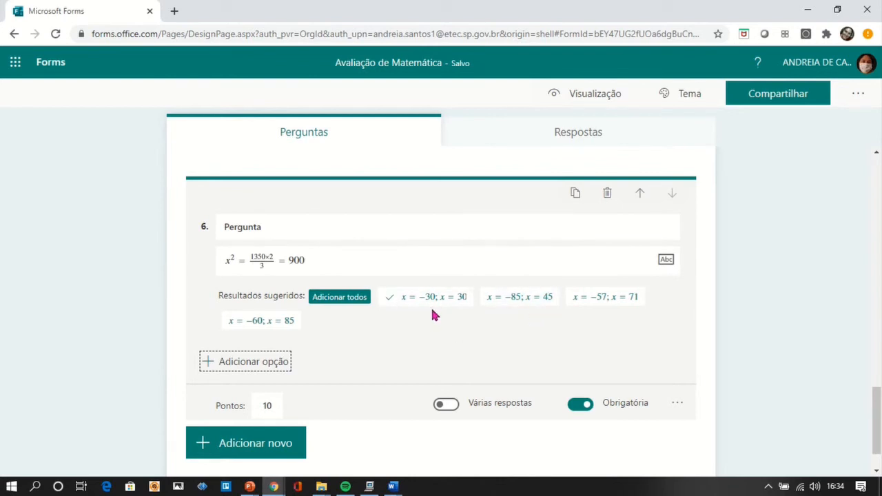
left_click(340, 297)
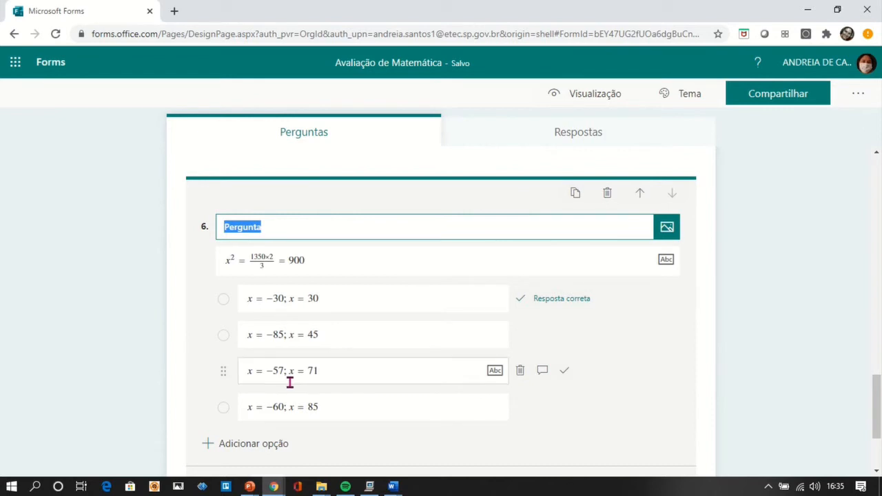
left_click(422, 207)
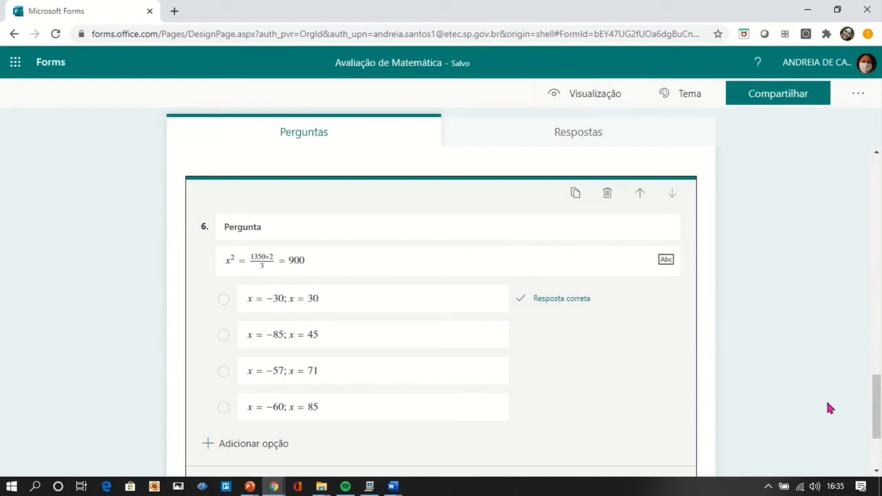
Add a text question after question 6 and title it "Nome:"
left_click(876, 460)
left_click(267, 429)
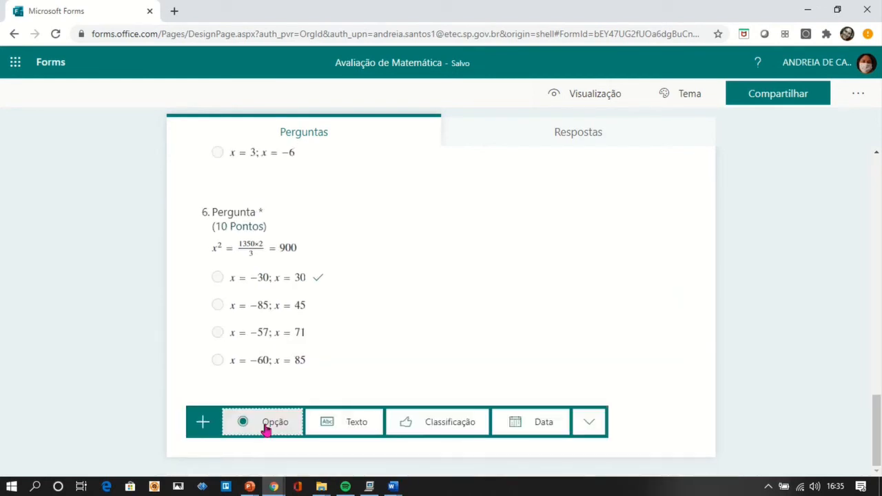
left_click(355, 429)
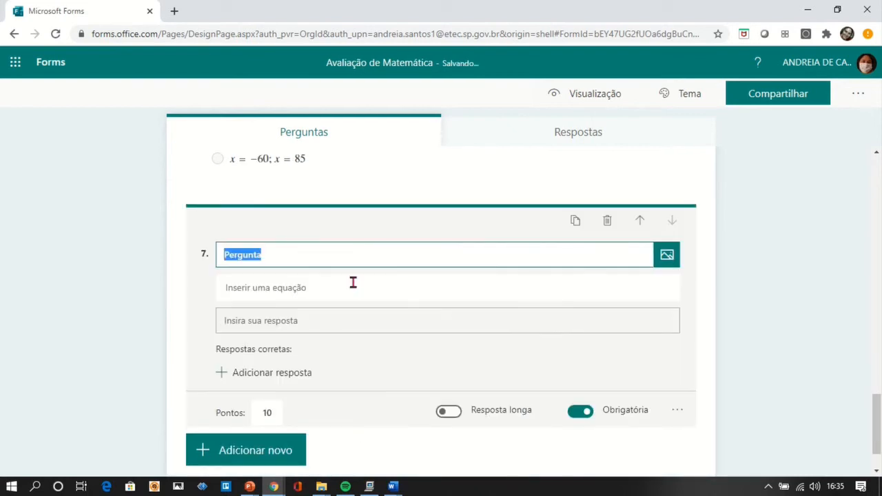
type("Nome:")
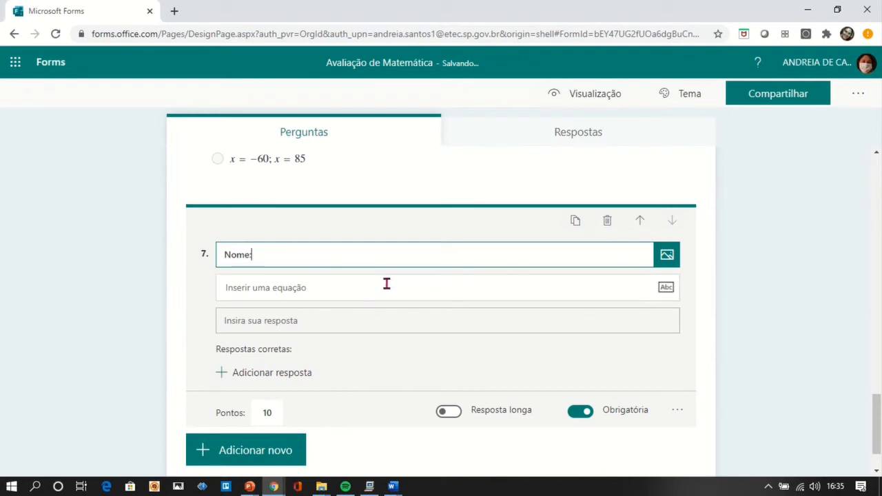
Turn off the Matemática and Subtítulo options for the "Nome:" question
left_click(681, 418)
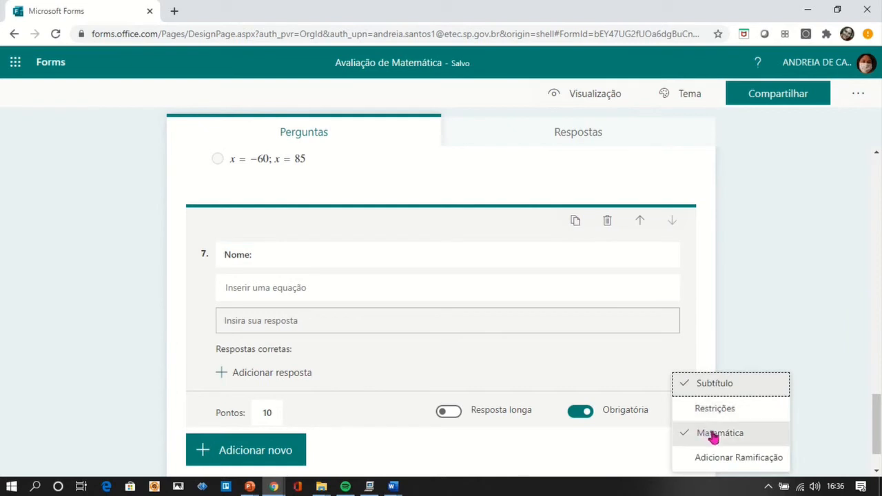
left_click(703, 431)
left_click(361, 288)
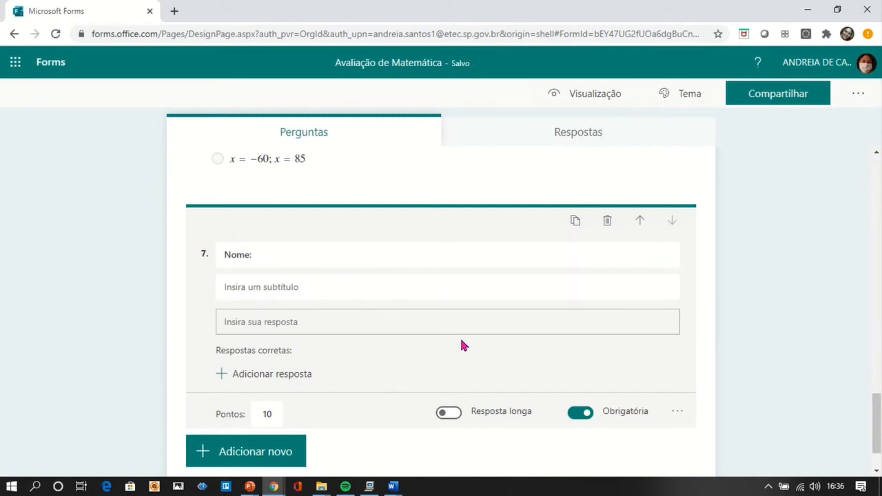
left_click(678, 414)
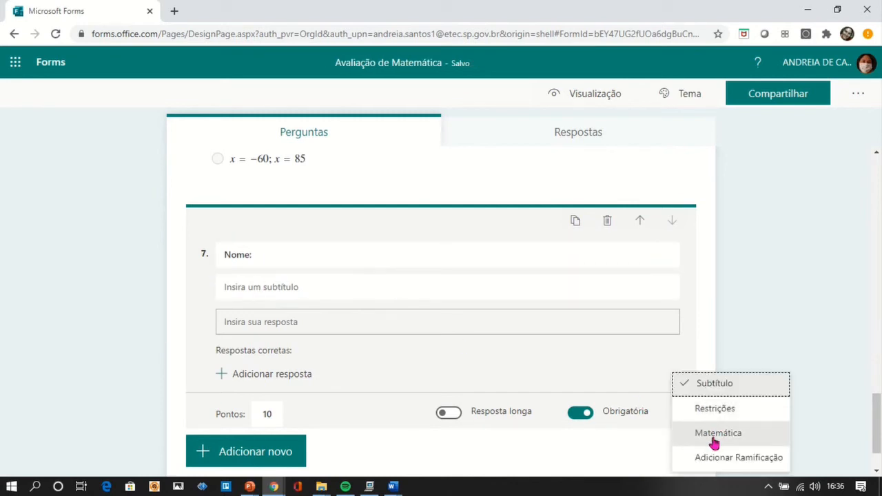
left_click(742, 386)
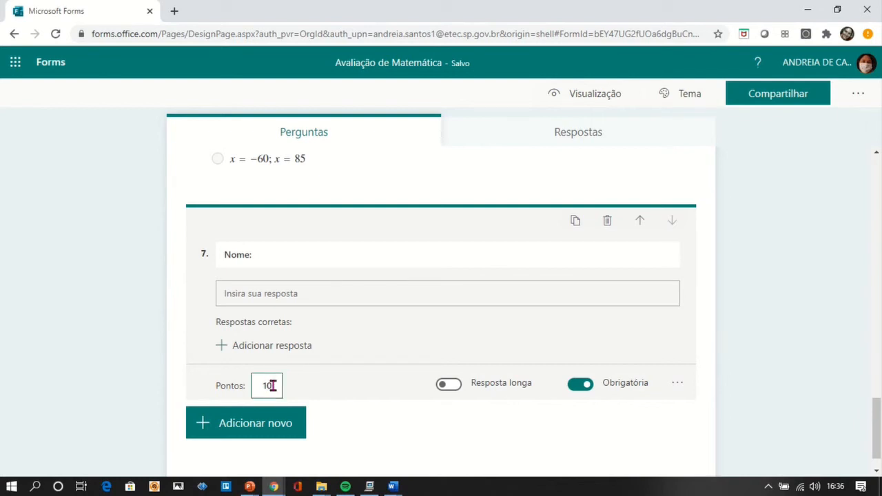
Clear the points value of the "Nome:" question
key("BackSpace")
key("BackSpace")
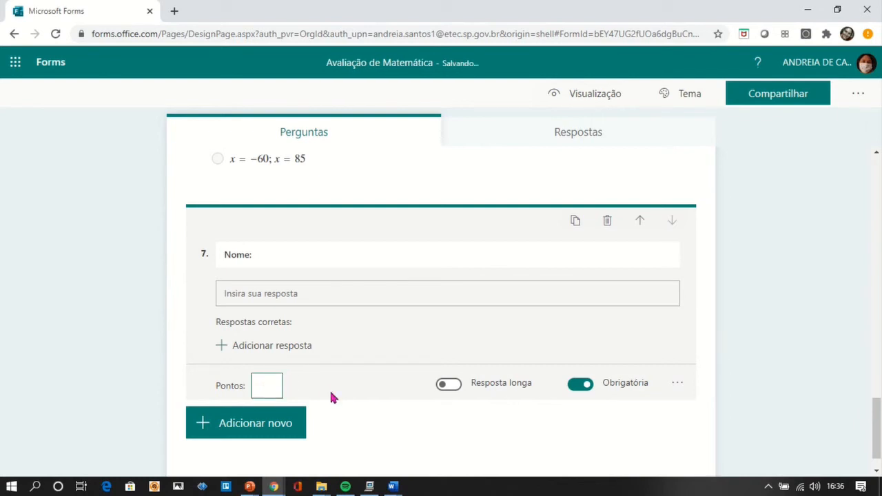
type("0")
left_click(350, 408)
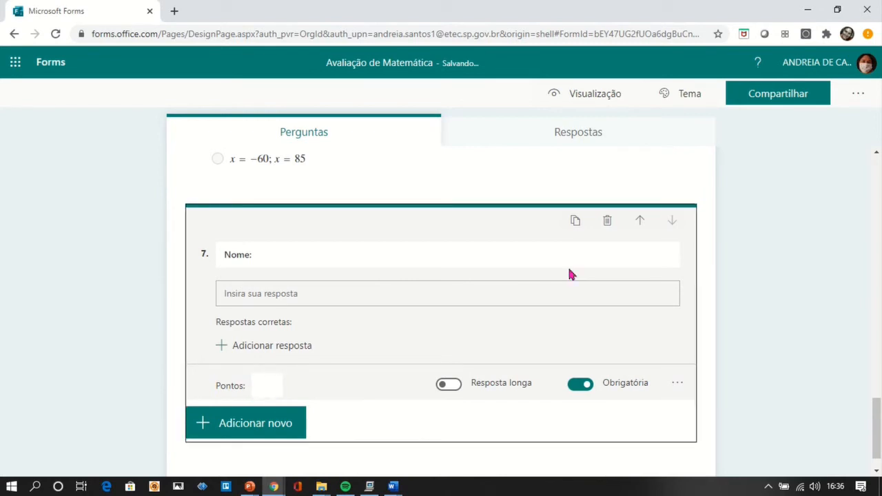
Move the "Nome:" question up to the first place in the quiz
left_click(640, 222)
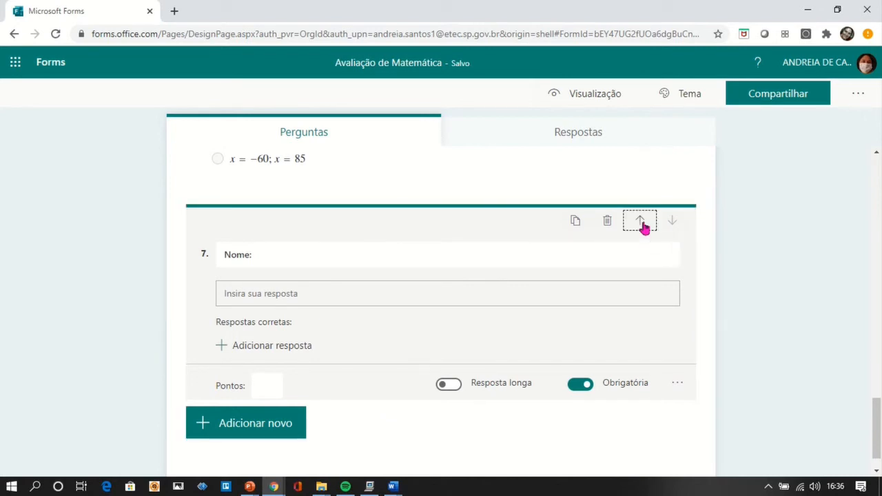
left_click(640, 222)
left_click(640, 222)
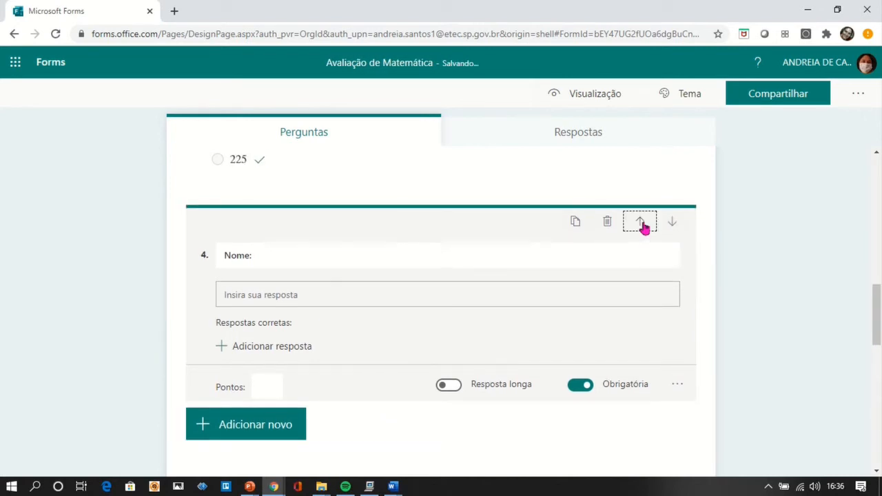
left_click(640, 222)
left_click(640, 222)
left_click(641, 222)
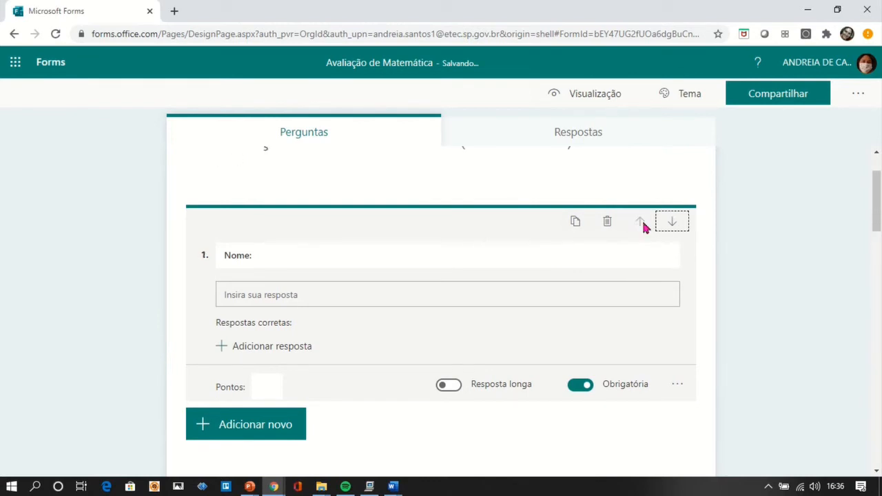
left_click(642, 222)
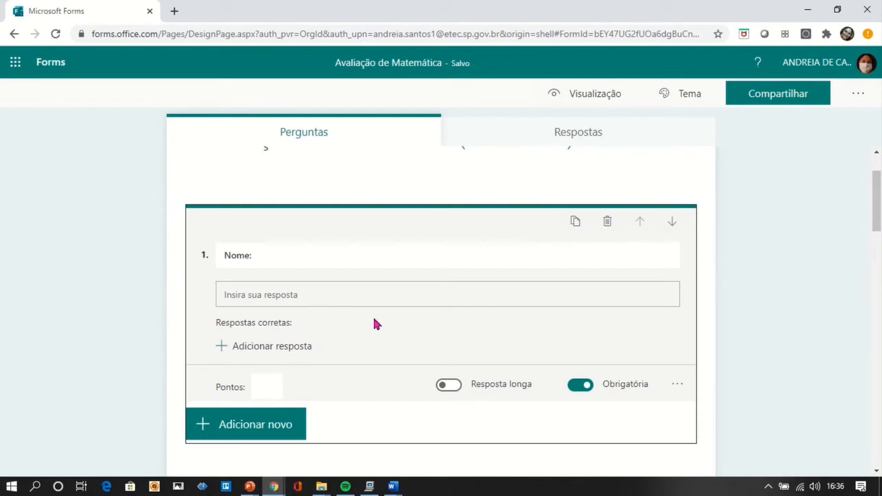
In the form settings, turn off showing results automatically and allow anyone with the link to respond
left_click(876, 151)
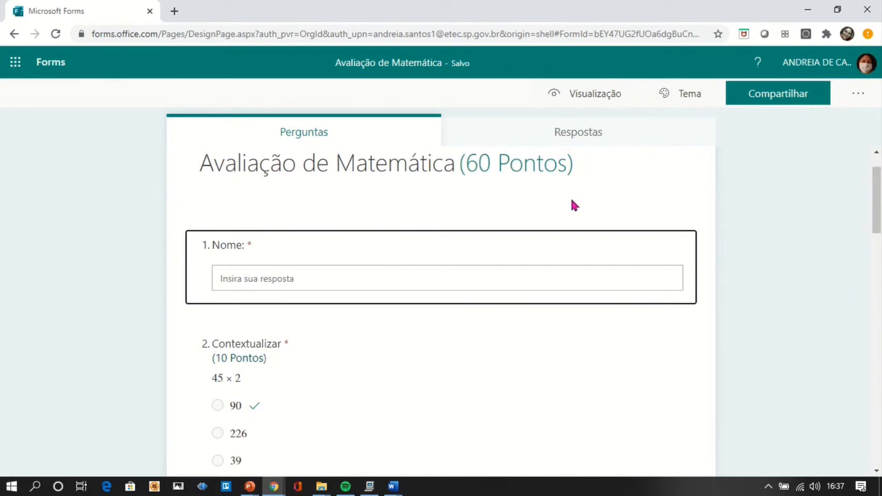
left_click(866, 100)
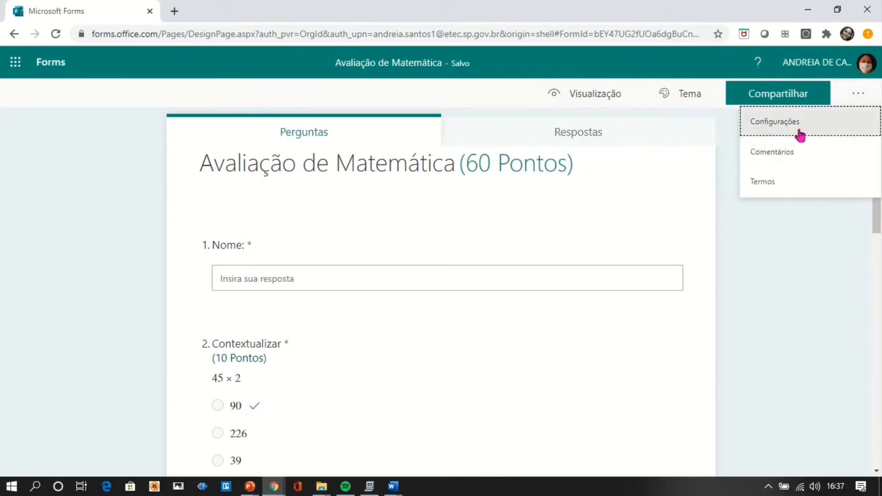
left_click(788, 131)
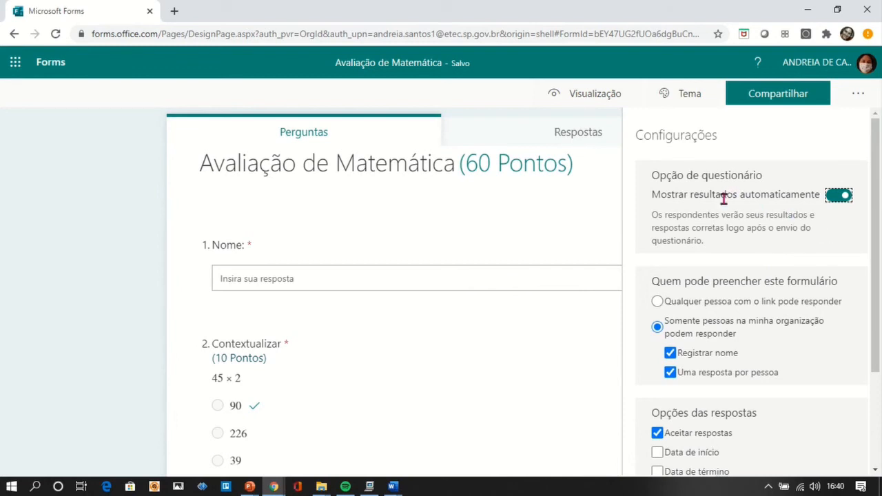
left_click(842, 199)
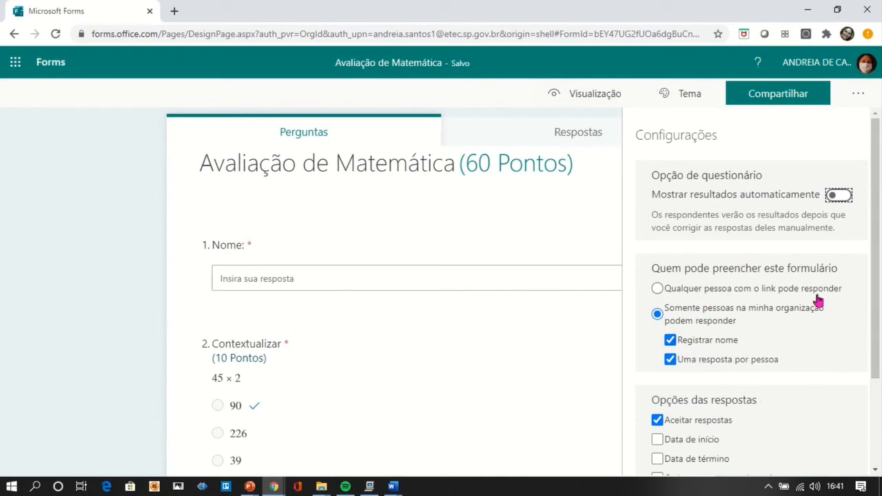
left_click(657, 289)
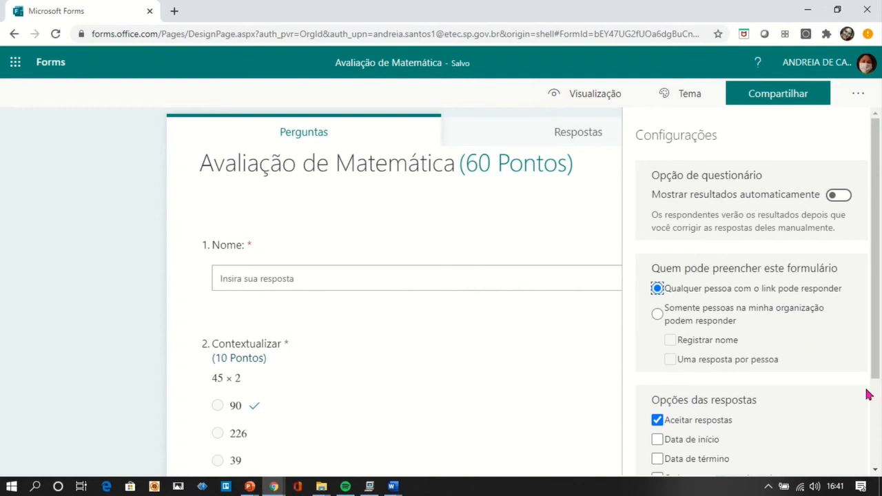
Enable a start date for responses of 27/05/2020 at 17:00
left_click(876, 471)
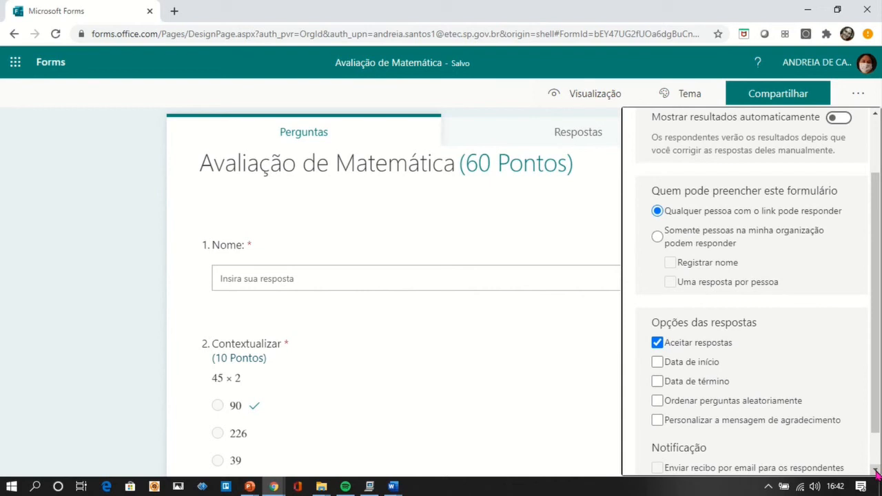
left_click(877, 472)
left_click(876, 472)
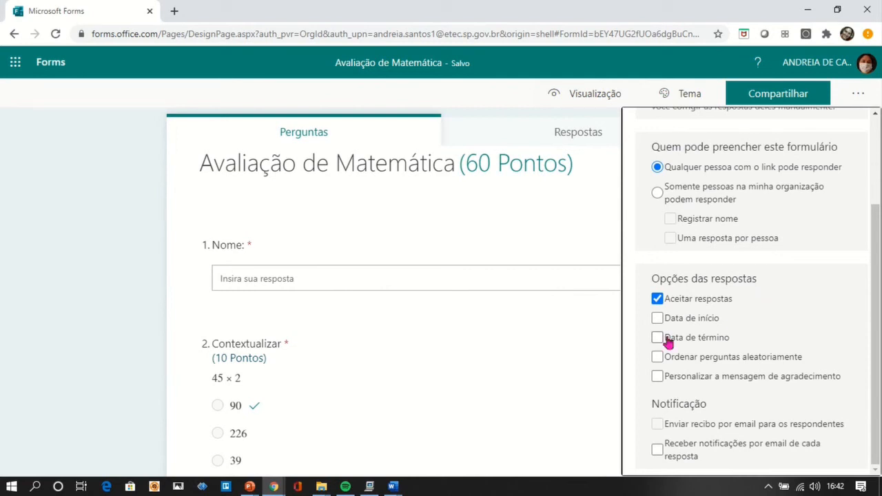
left_click(658, 318)
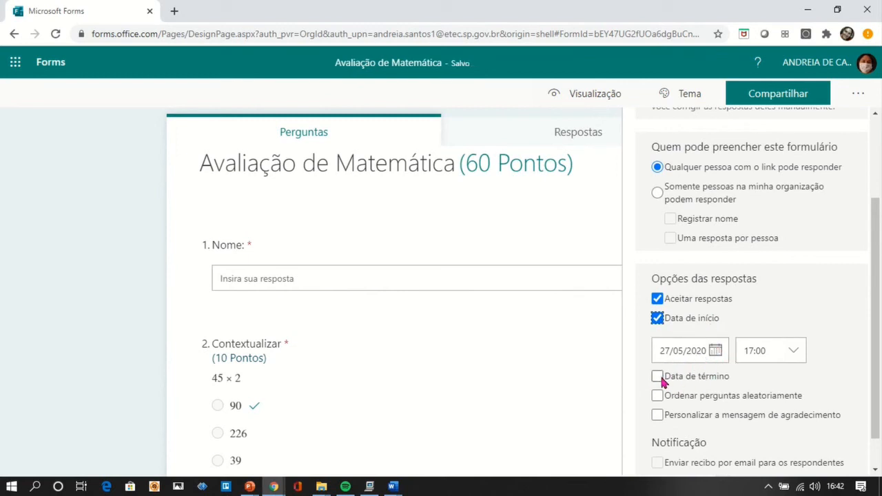
left_click(657, 318)
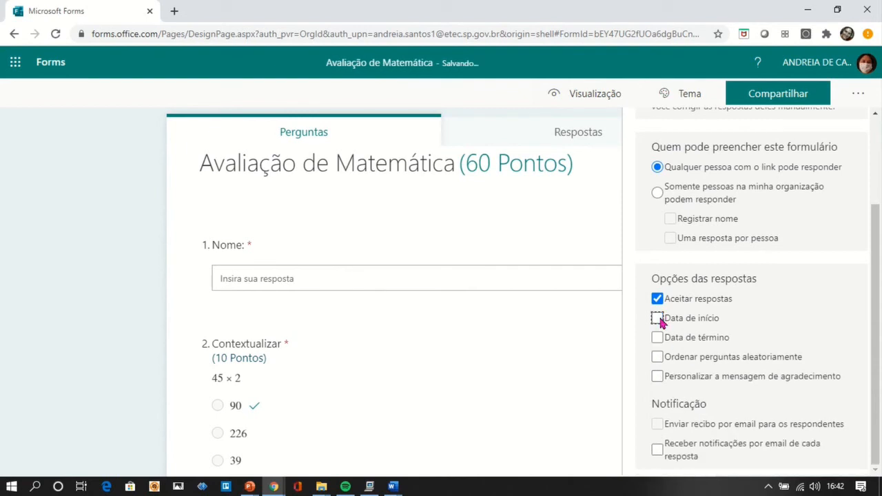
left_click(657, 318)
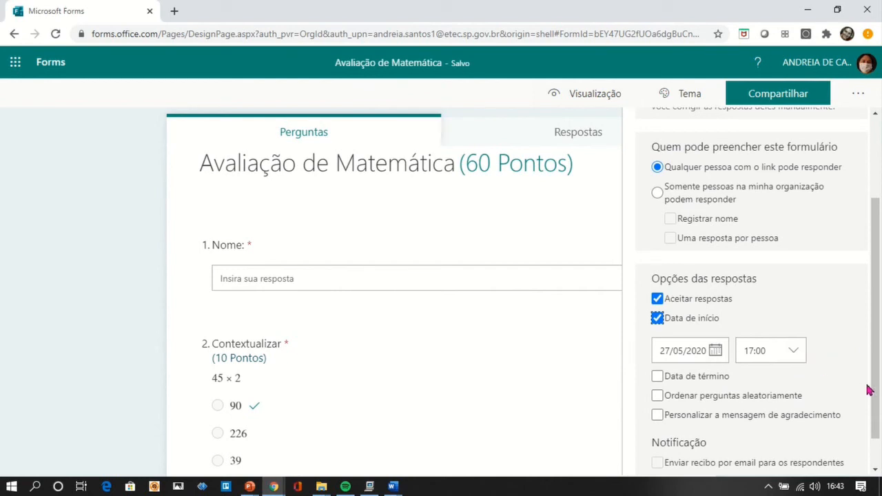
Enable random question order with locked questions, setting the locked range to 1–1
left_click(877, 460)
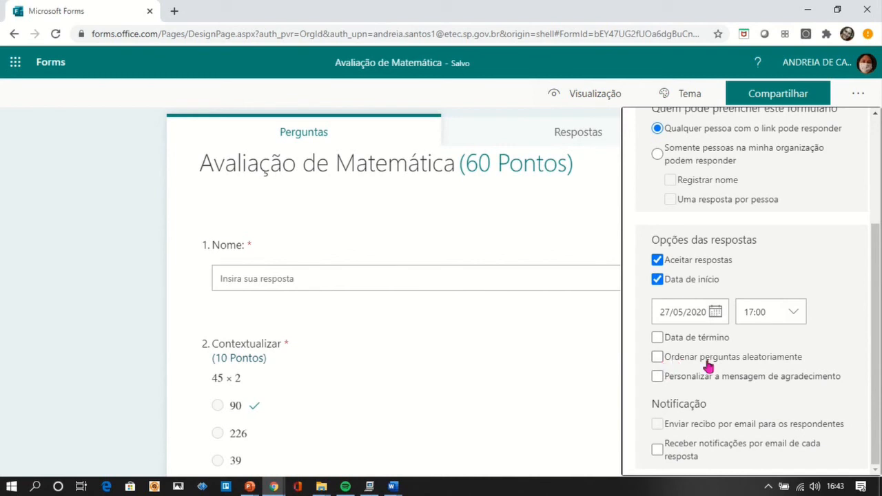
left_click(657, 358)
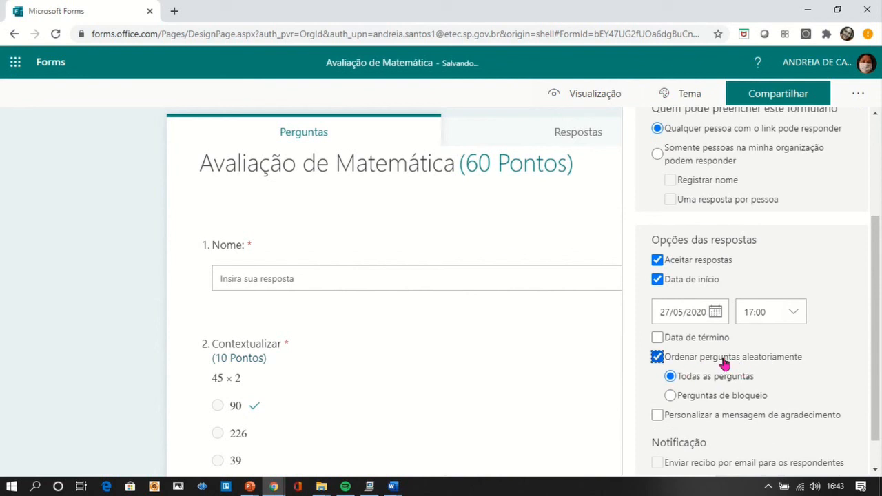
left_click(878, 470)
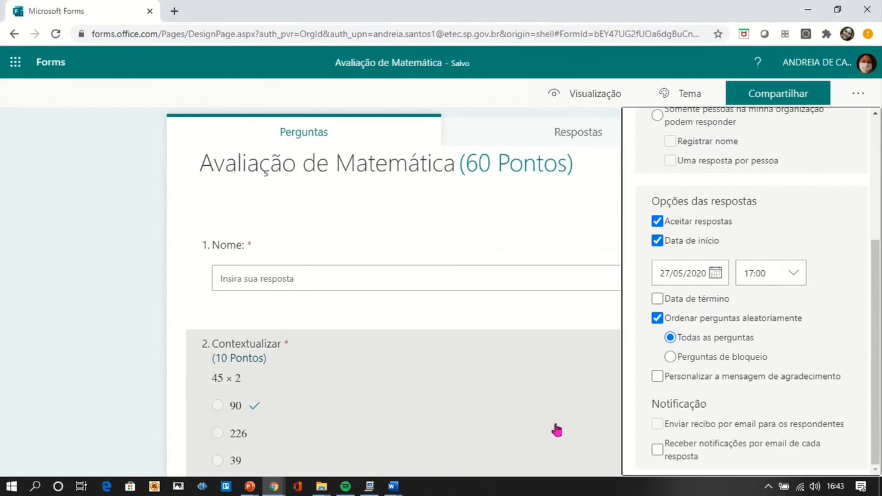
left_click(670, 357)
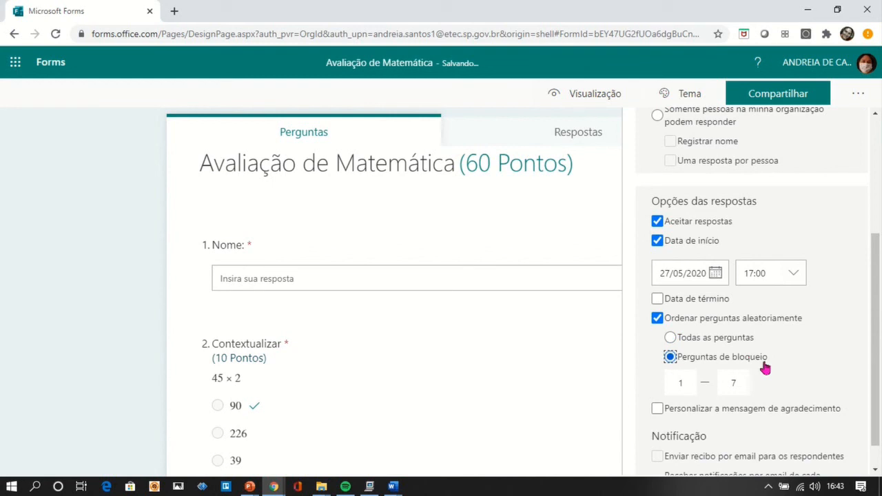
double_click(734, 383)
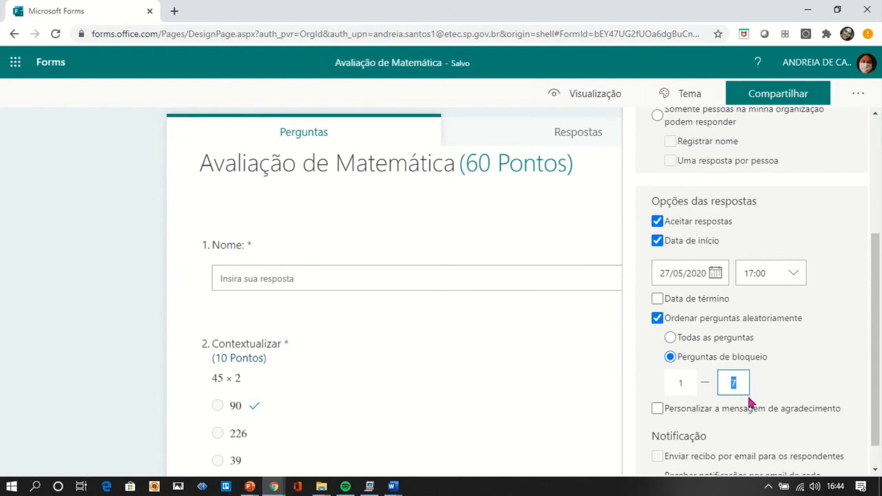
type("1")
Enable a customised thank-you message, add the lines "Cuide-se!" and "Fique em casa!" after the default text, and close the settings
left_click(876, 468)
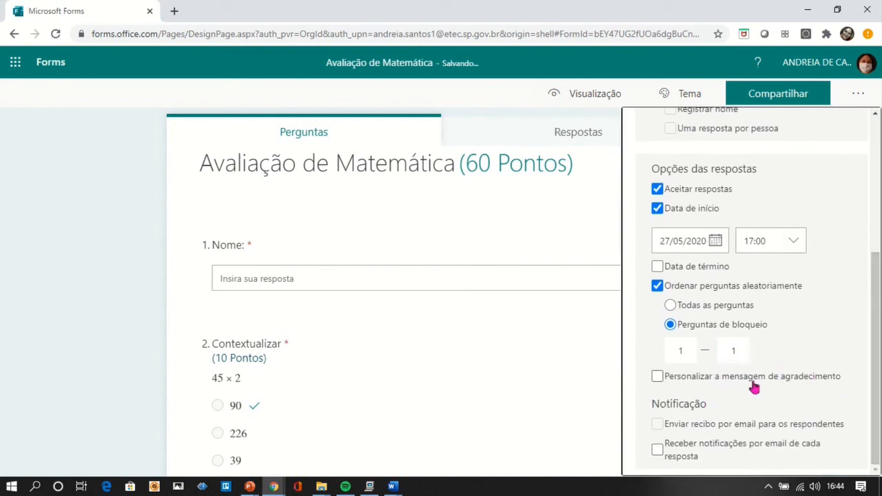
left_click(657, 377)
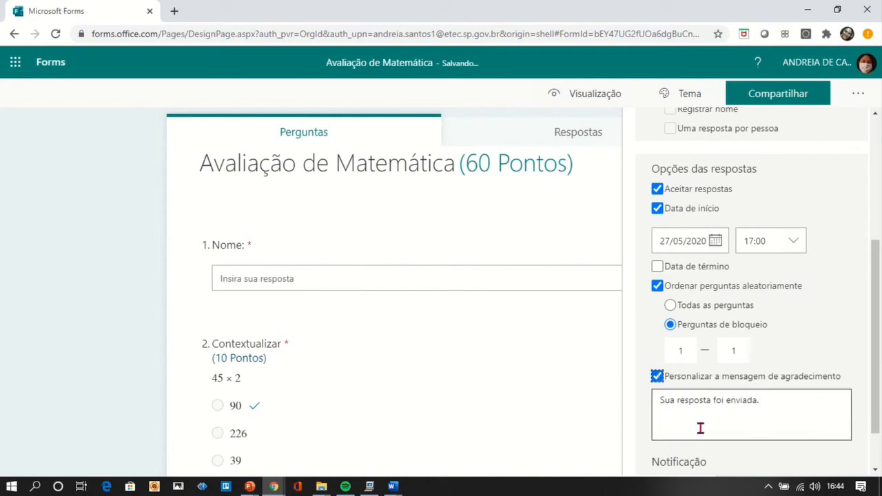
triple_click(778, 407)
left_click(778, 407)
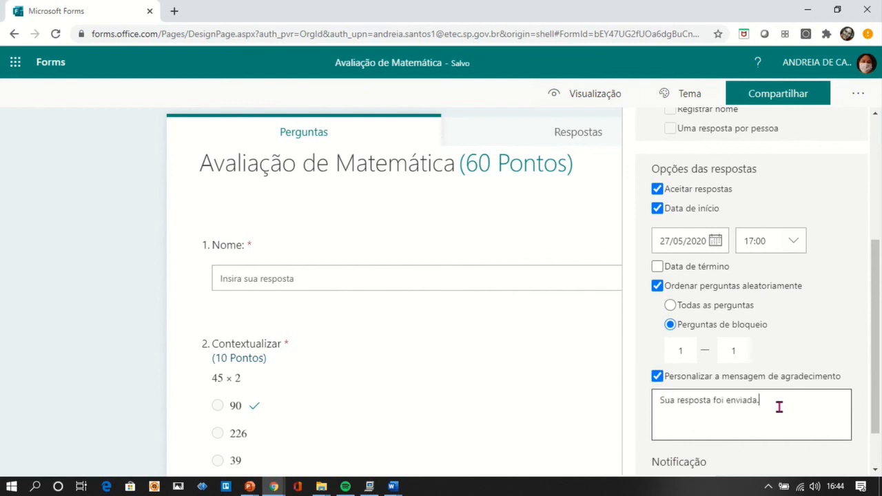
key("Return")
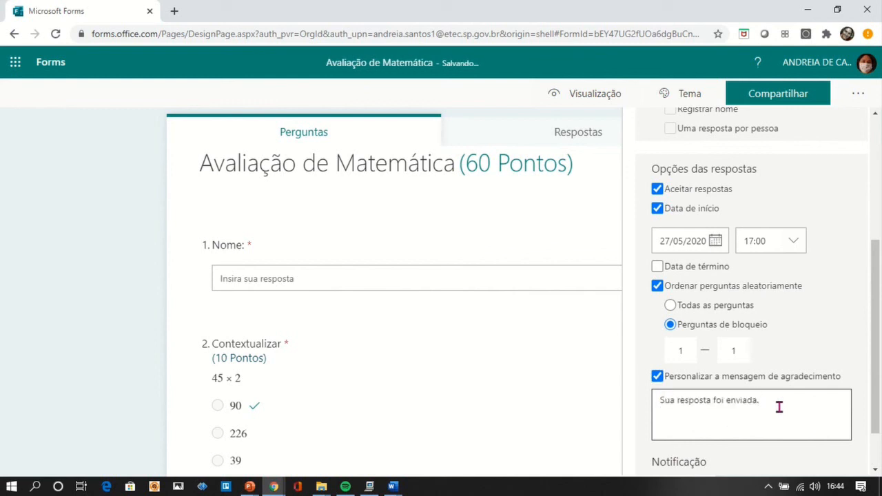
type("Cuide-se!")
key("Return")
type("Fique em cas")
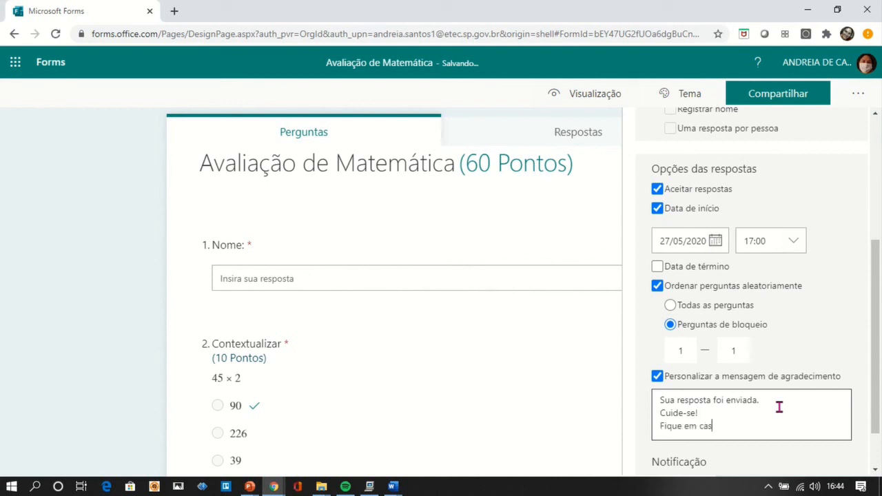
type("a!")
key("Return")
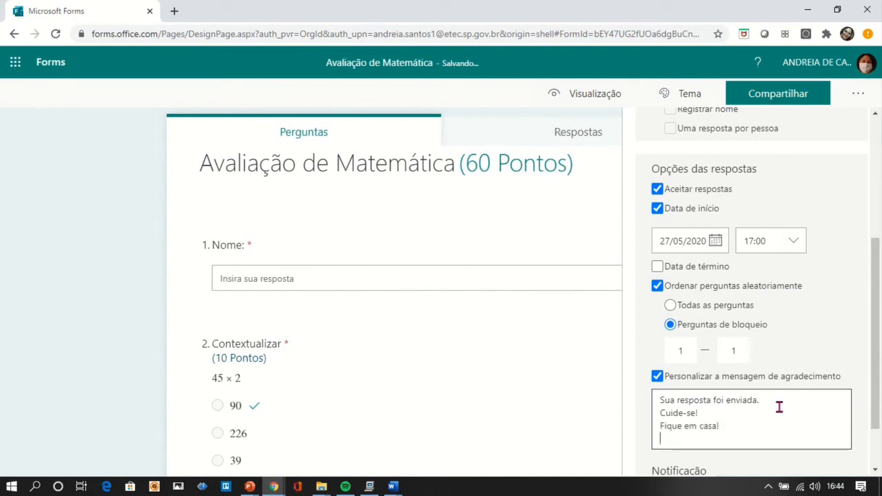
left_click(879, 454)
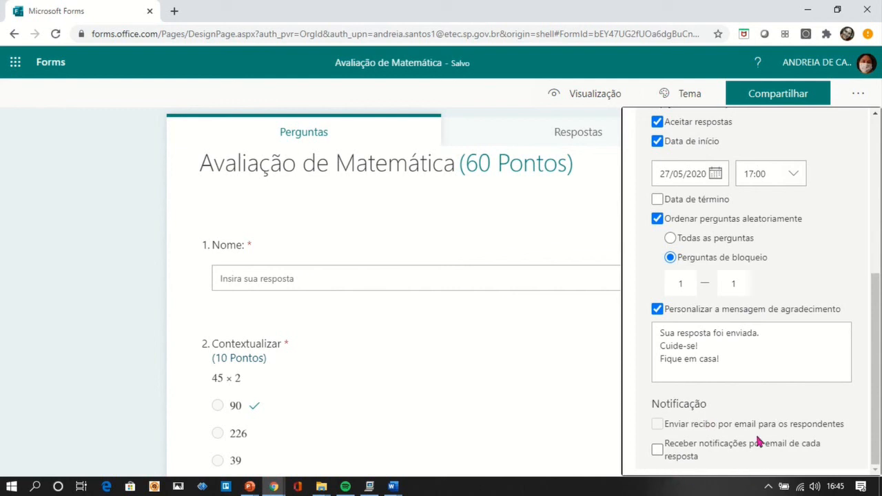
left_click(877, 127)
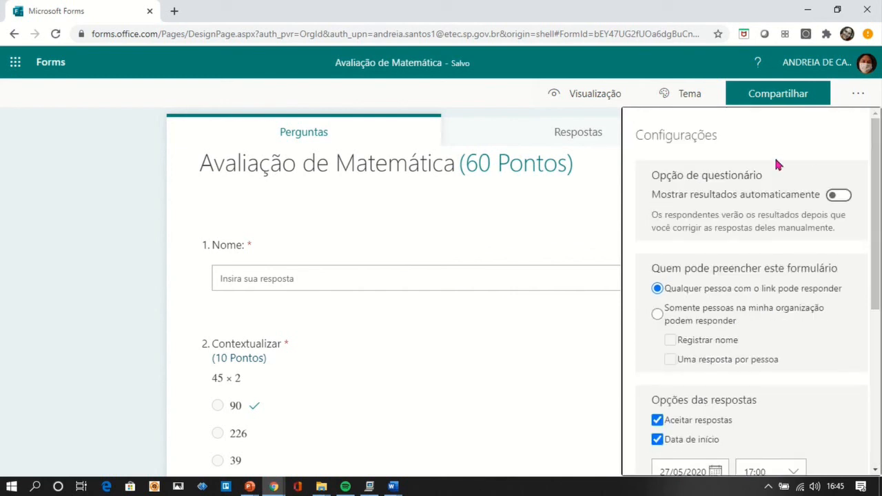
left_click(494, 94)
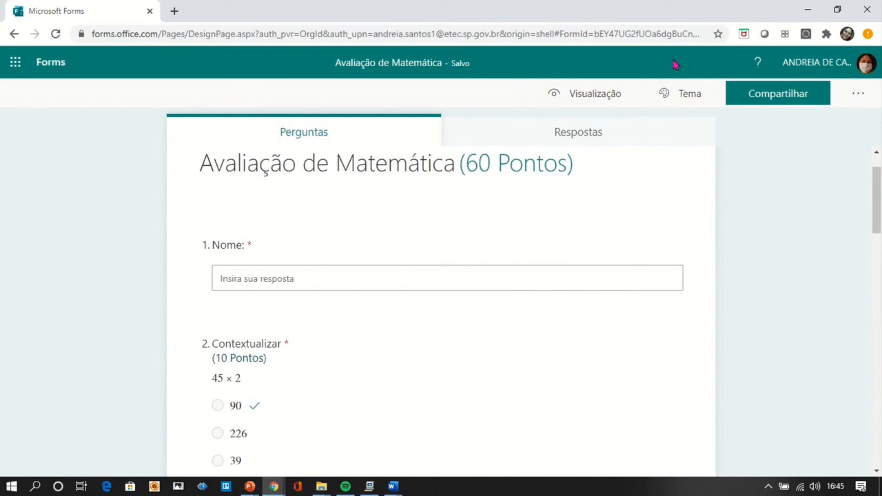
Try the light blue theme, then apply the orange illustrated room theme to the quiz
left_click(679, 95)
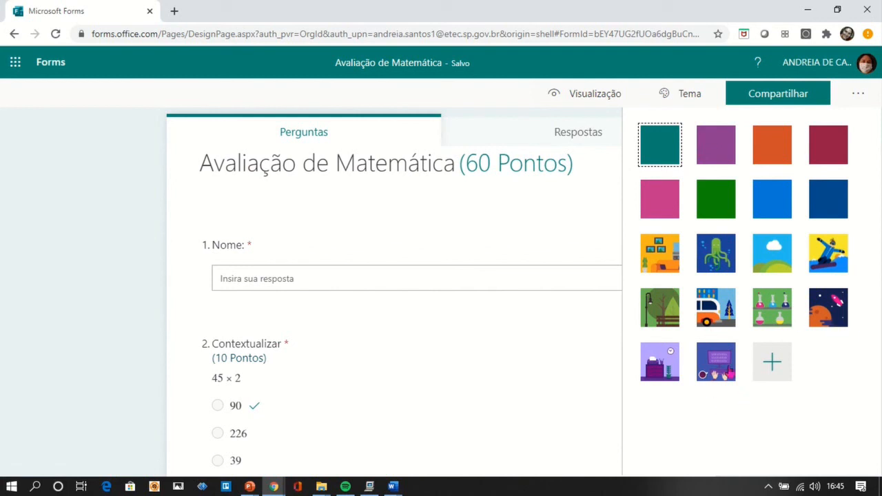
left_click(774, 206)
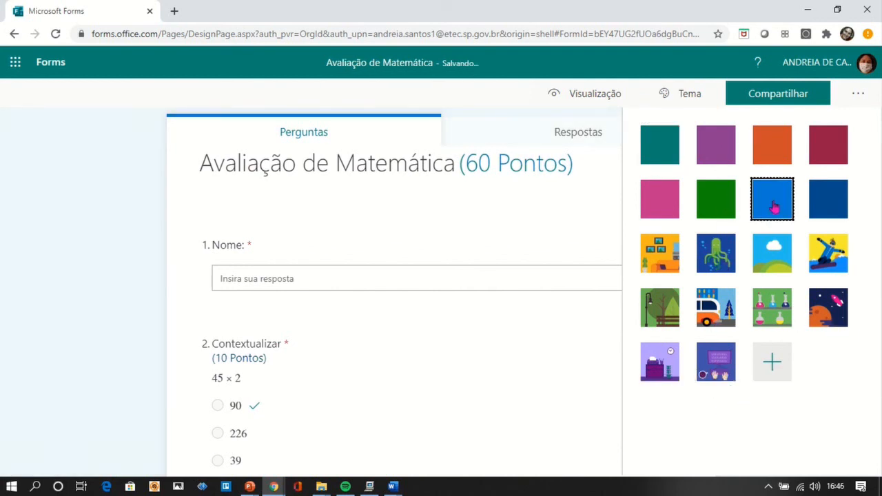
left_click(659, 256)
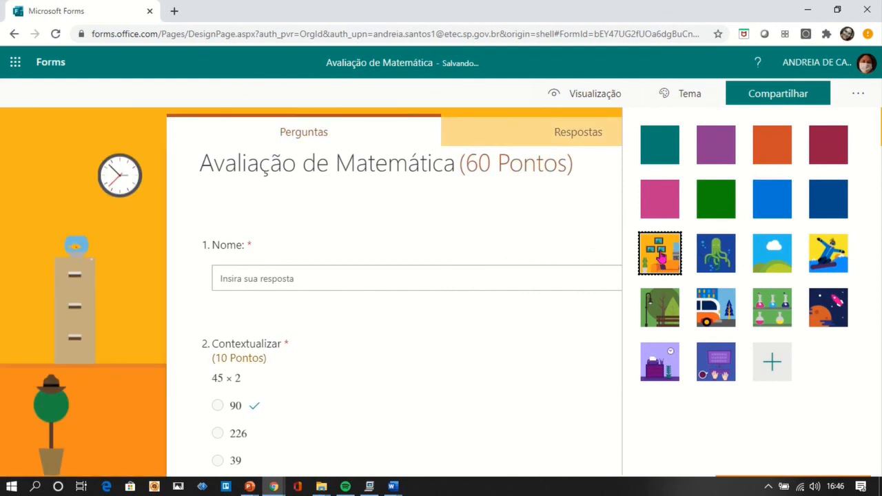
left_click(492, 94)
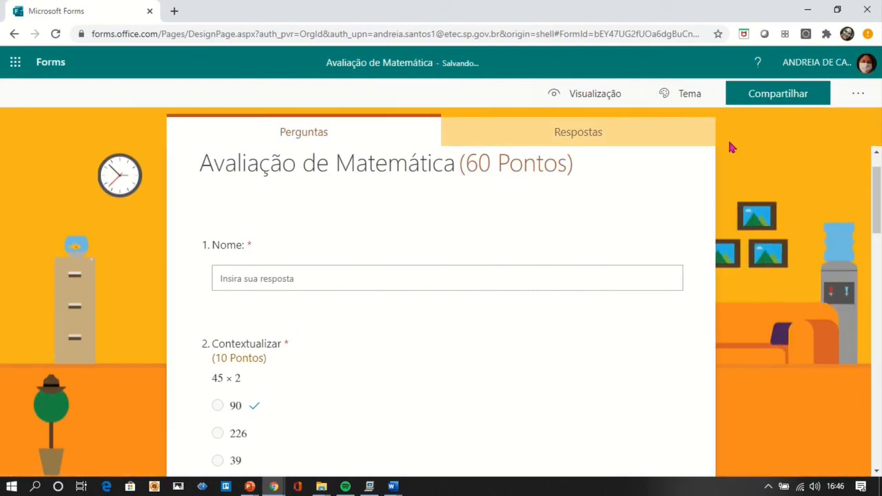